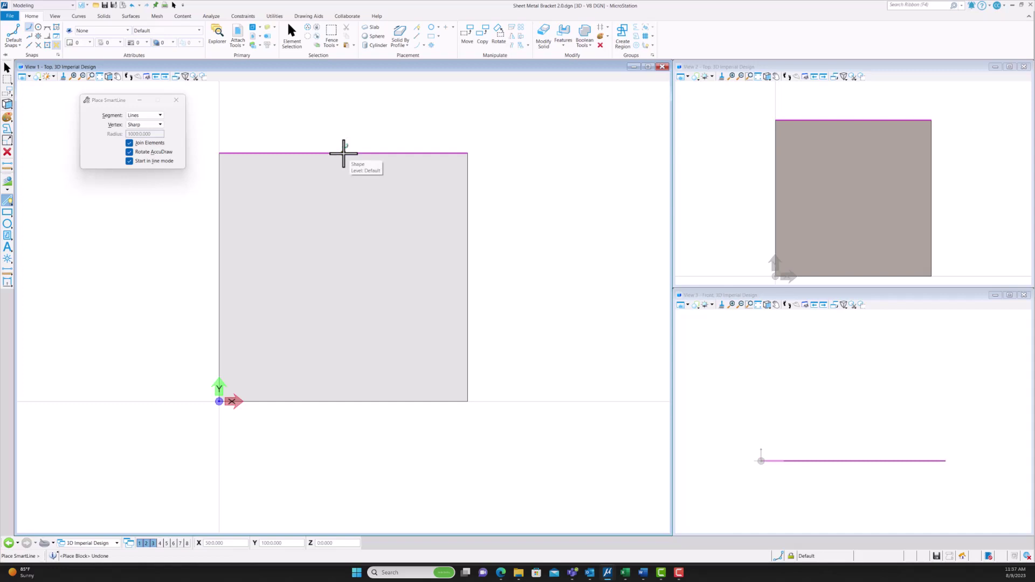
- Start a SmartLine on the square's upper edge, just right of its midpoint, with a vertical segment 15 units long extending upward
click(343, 154)
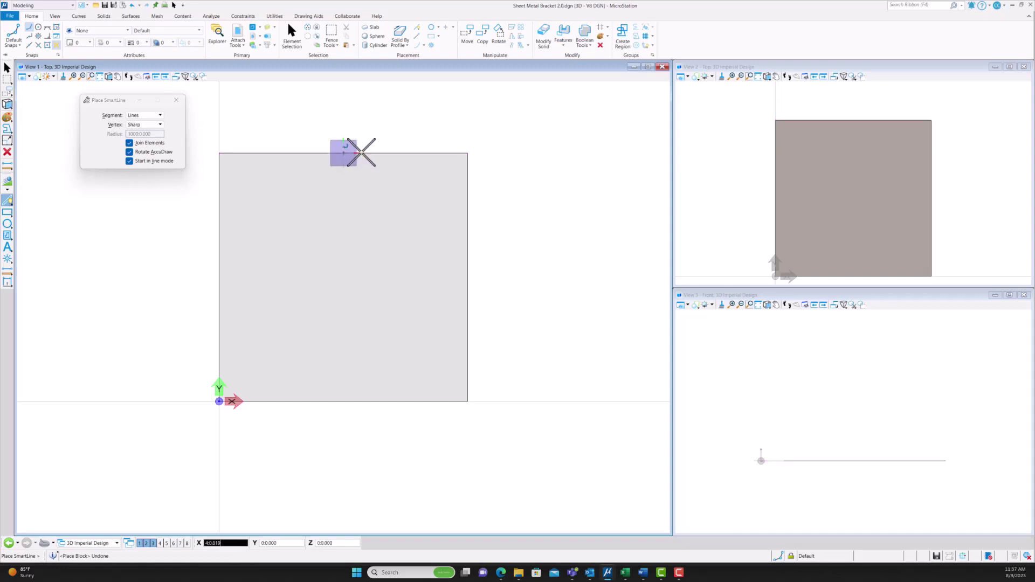
click(362, 153)
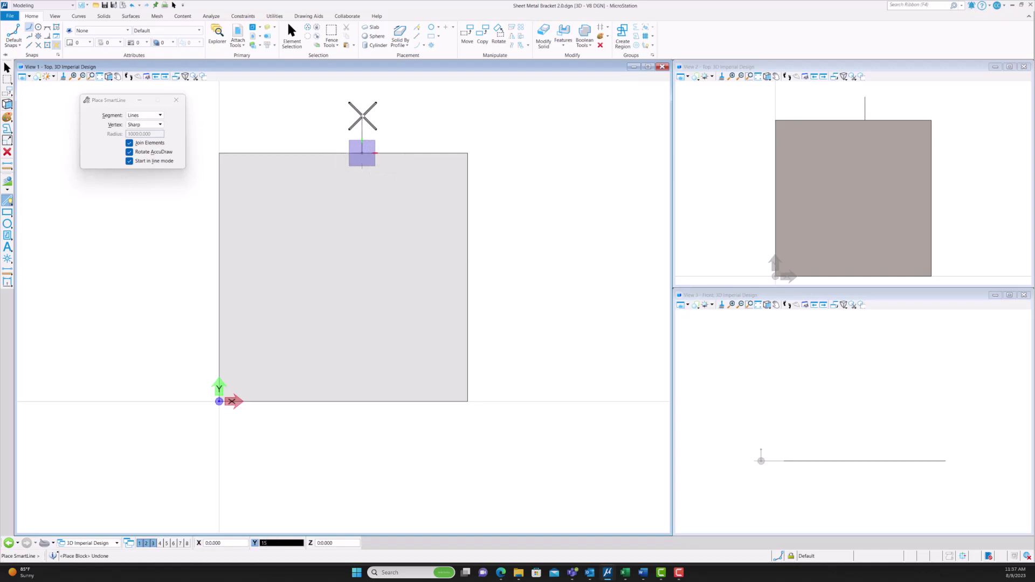
click(362, 116)
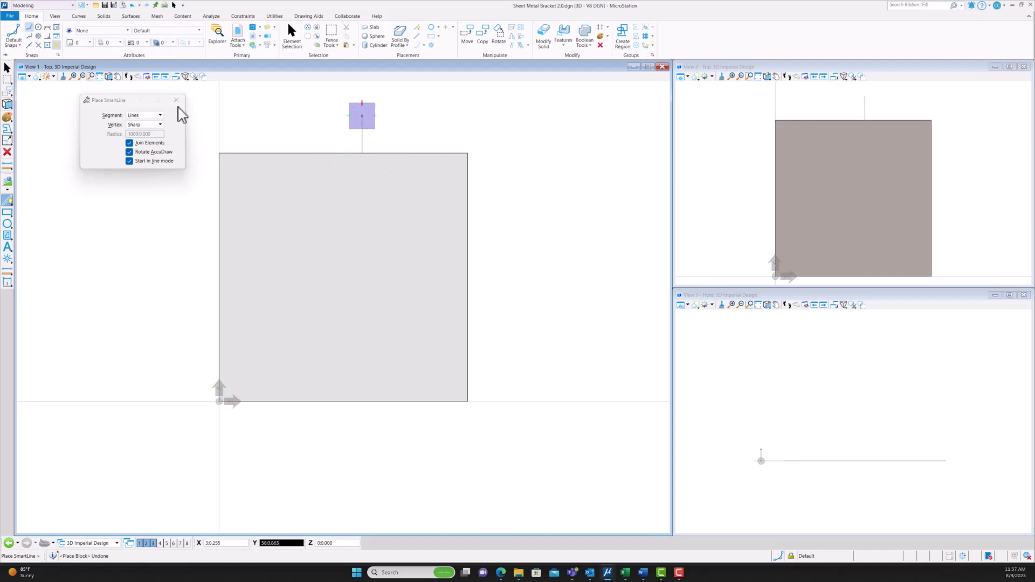
- Continue the SmartLine with an arc segment, adding a 180° arc of radius 7.5 to round the tab's end
click(159, 115)
click(145, 133)
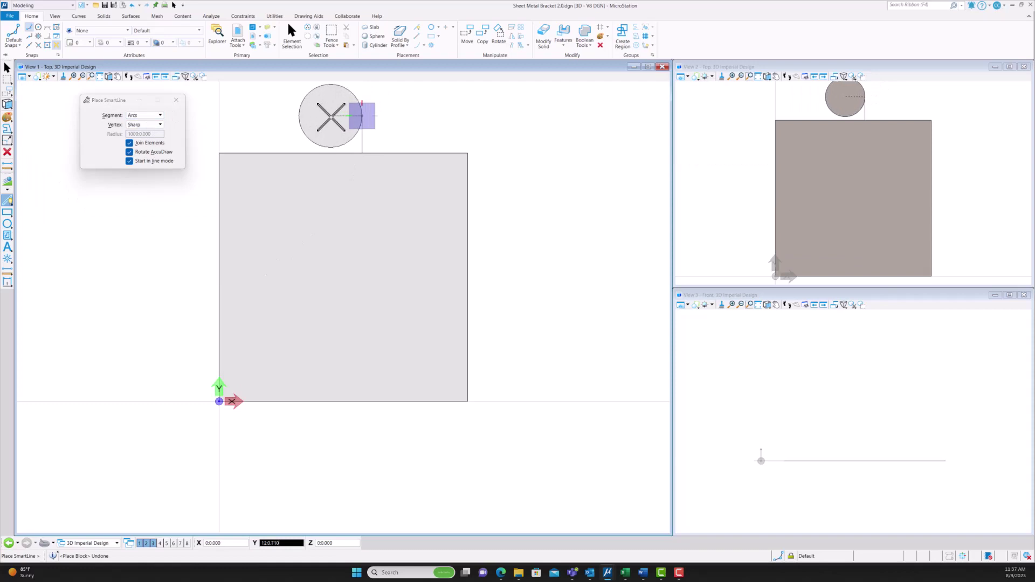
text(7)
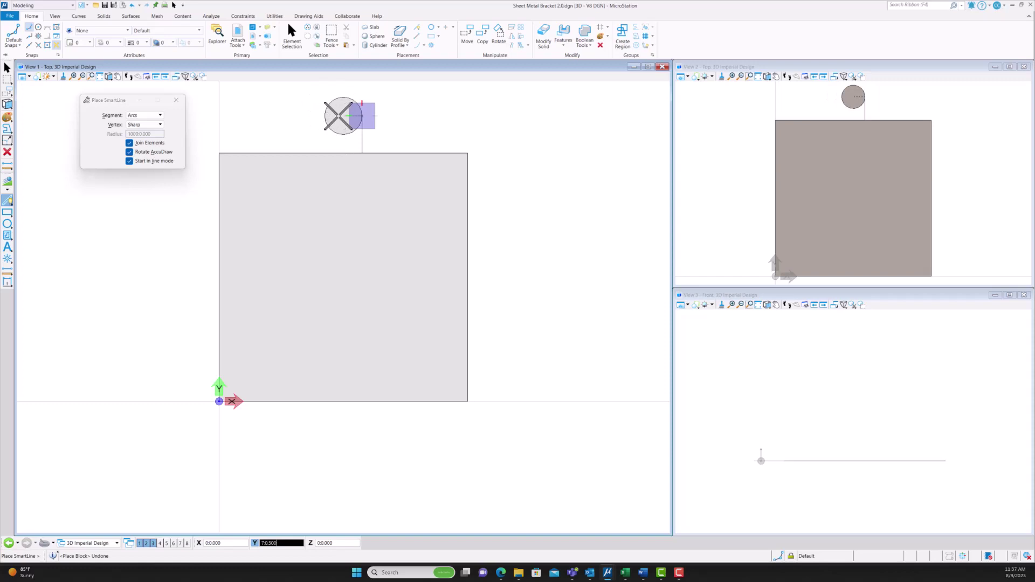
click(338, 115)
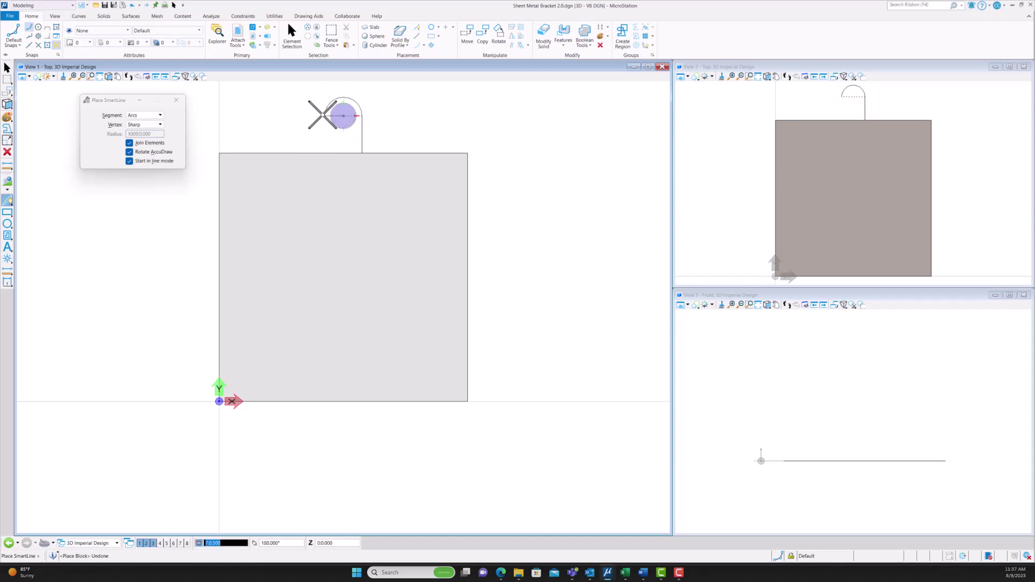
click(324, 115)
- Switch back to line segments and close the tab outline with a vertical line down to the square's upper edge and along it
click(144, 114)
click(142, 108)
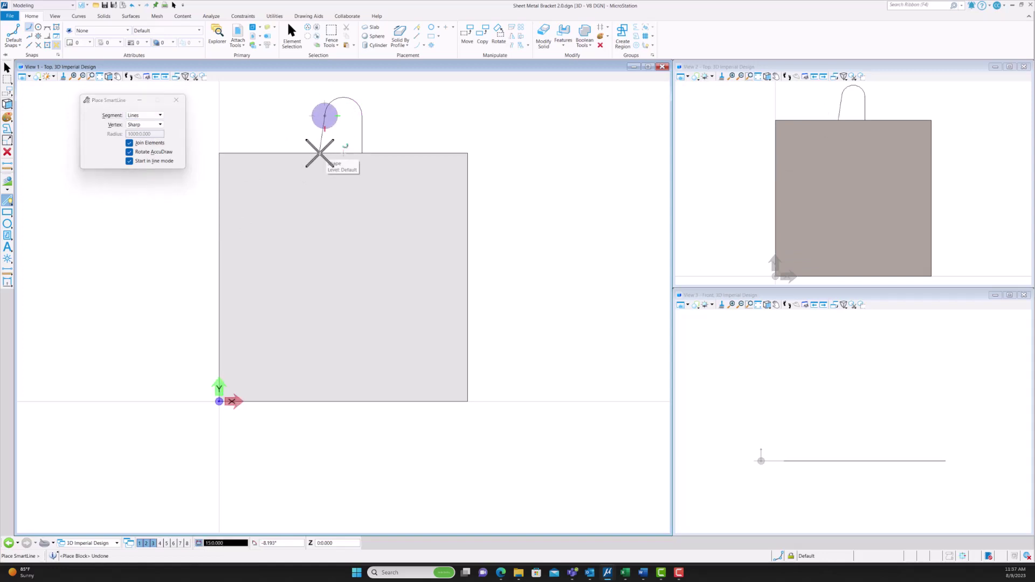
click(325, 154)
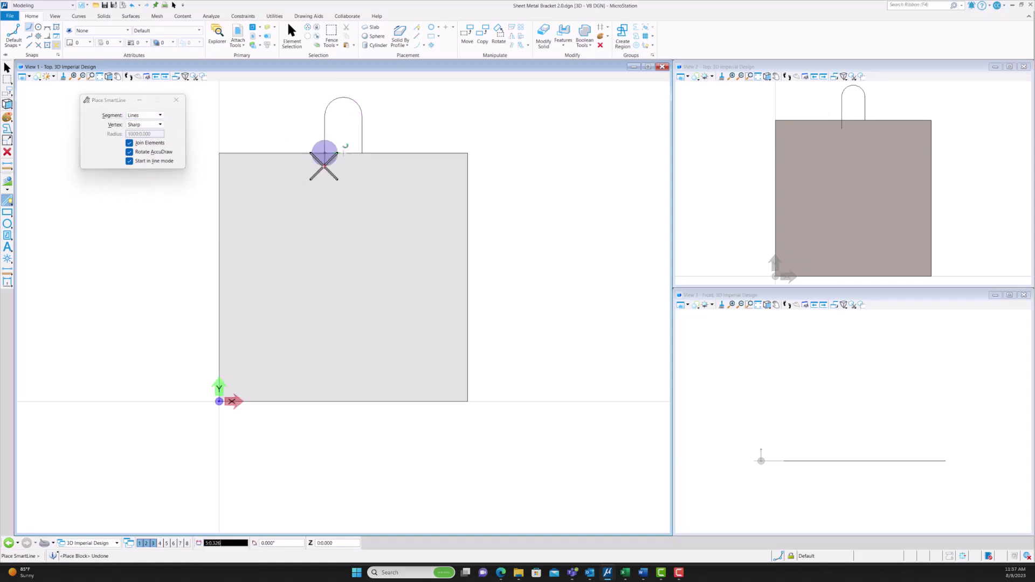
click(341, 152)
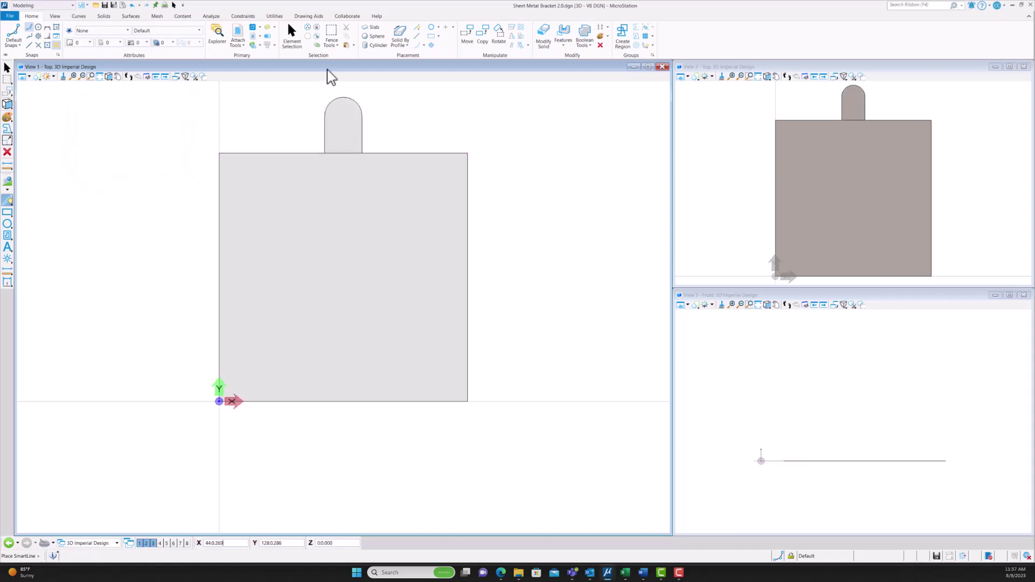
- Mirror a copy of the rounded tab horizontally about the square's mid-height so it sits below the square's lower edge
click(512, 43)
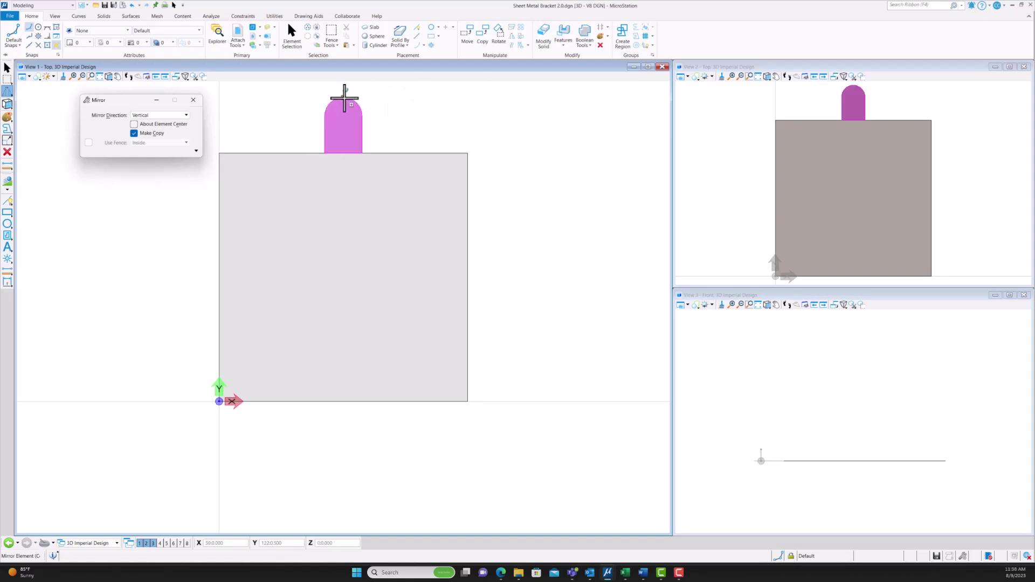
click(325, 153)
click(161, 116)
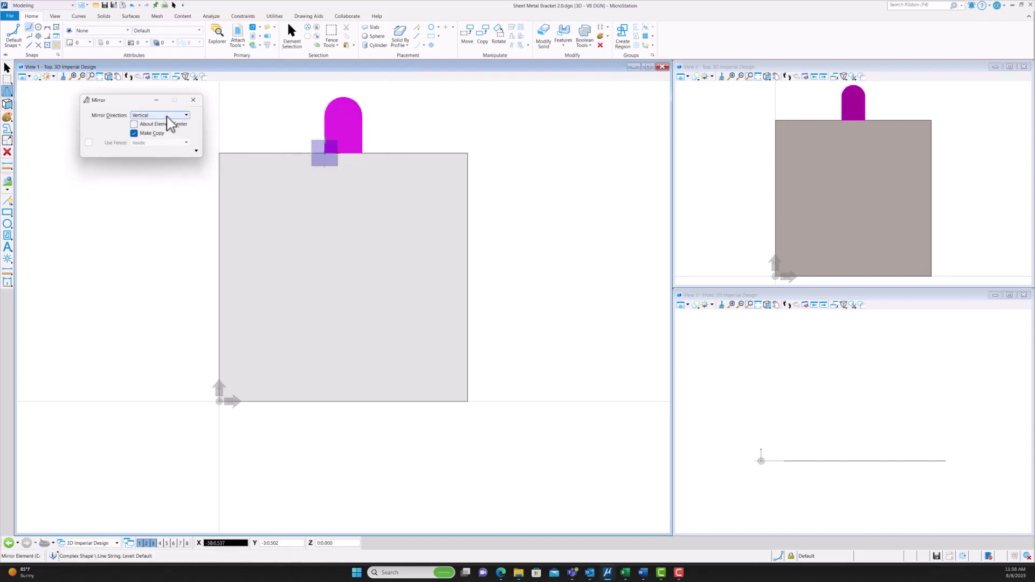
click(161, 125)
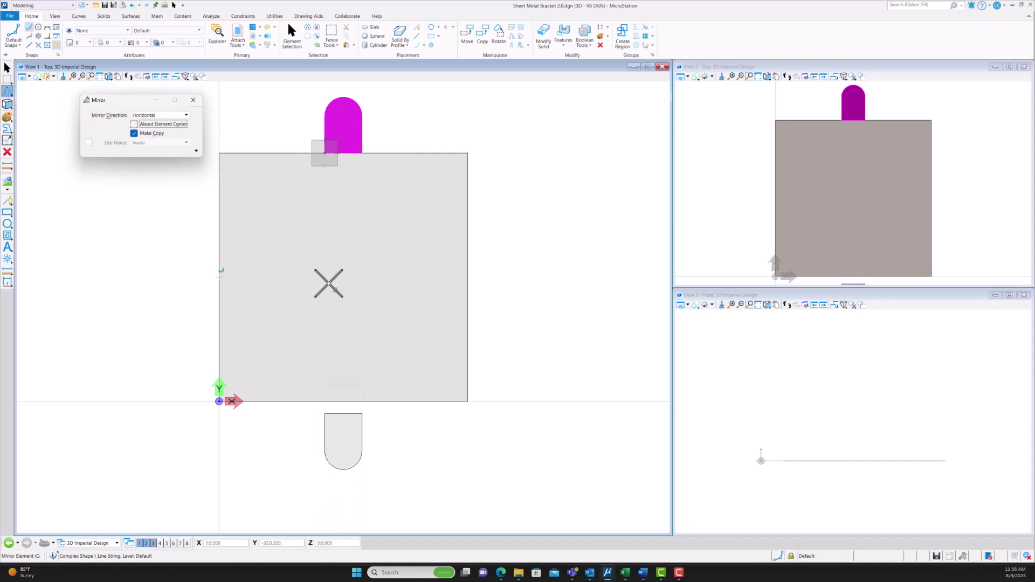
click(288, 543)
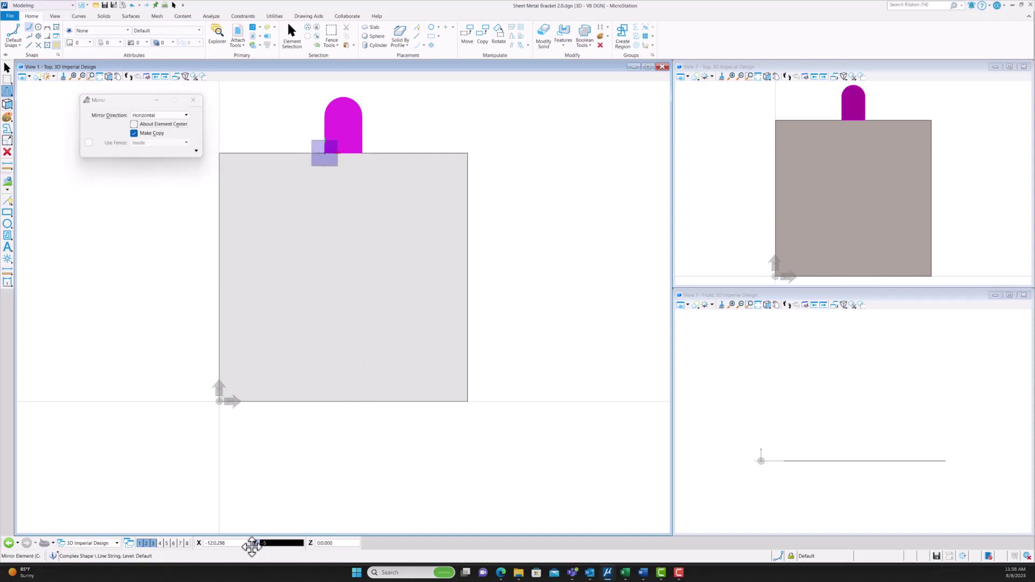
key(shift+Tab)
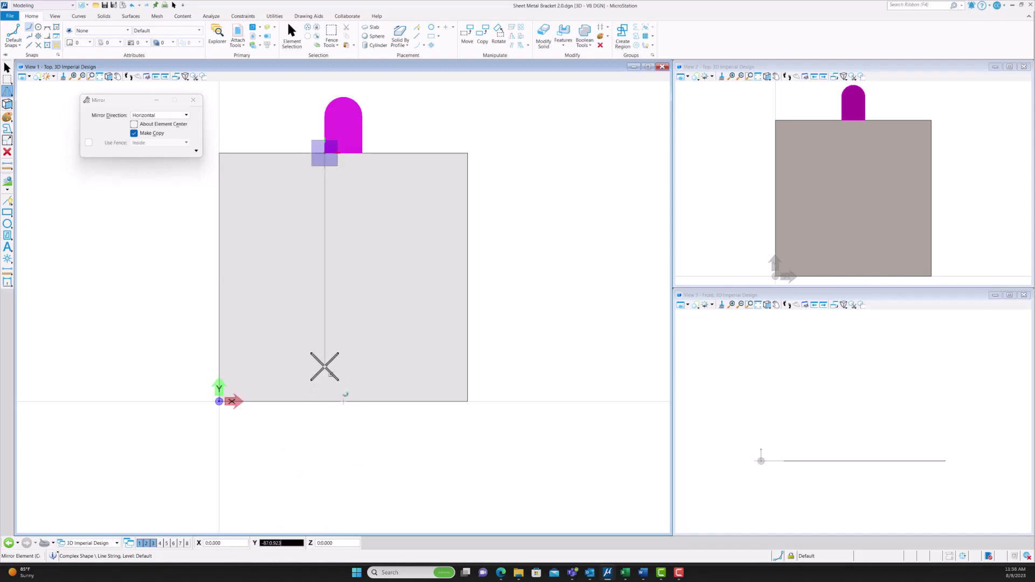
click(324, 275)
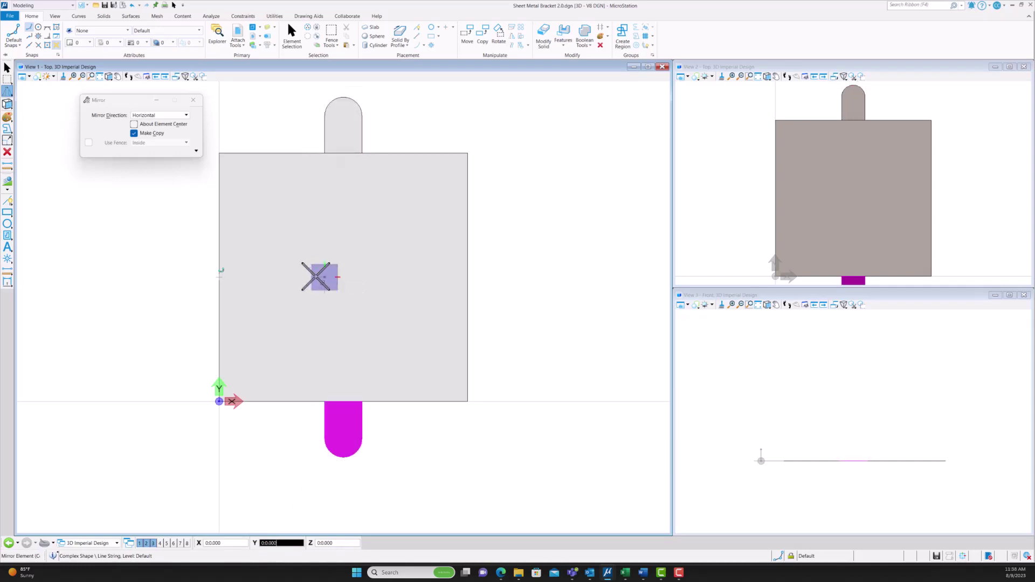
right_click(273, 256)
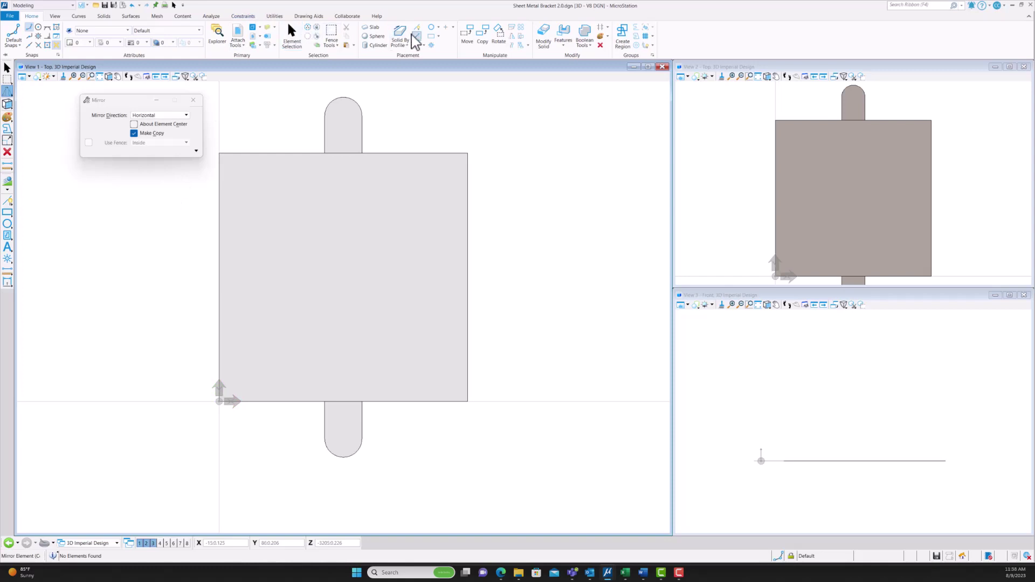
- Place a 3.05 by 100 orthogonal block along the outside of both the left and right edges of the square
click(431, 36)
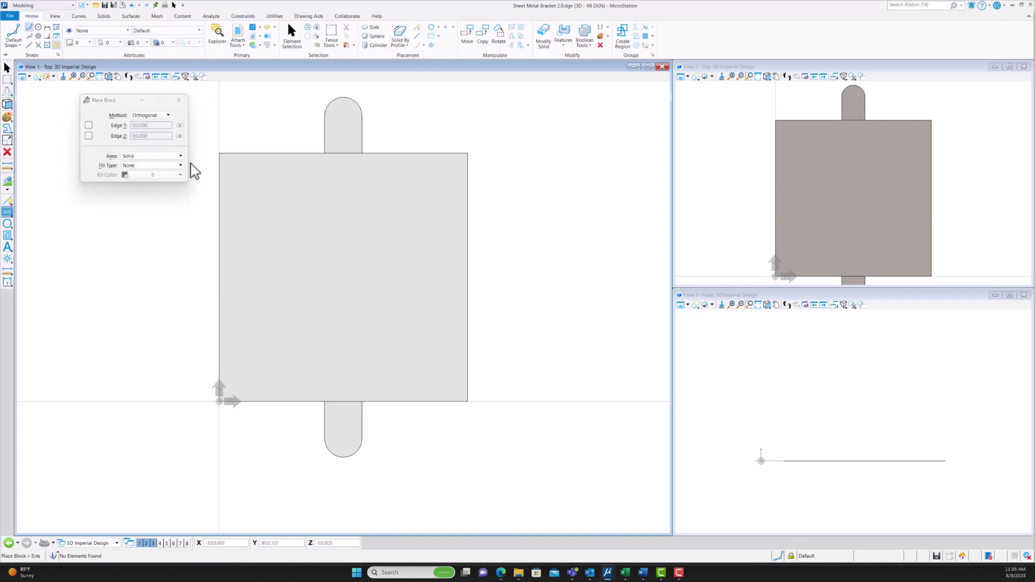
click(219, 153)
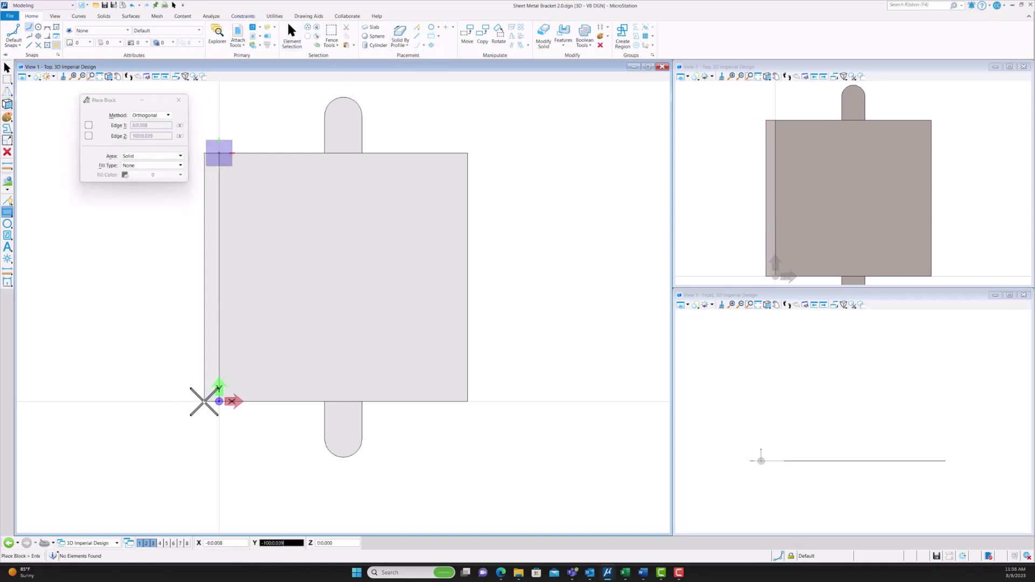
click(89, 125)
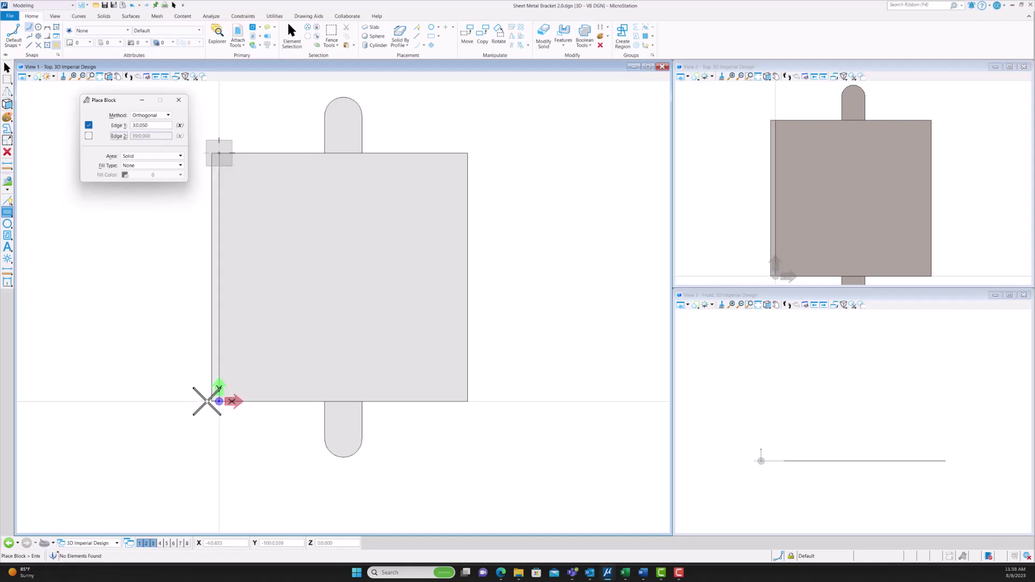
click(89, 135)
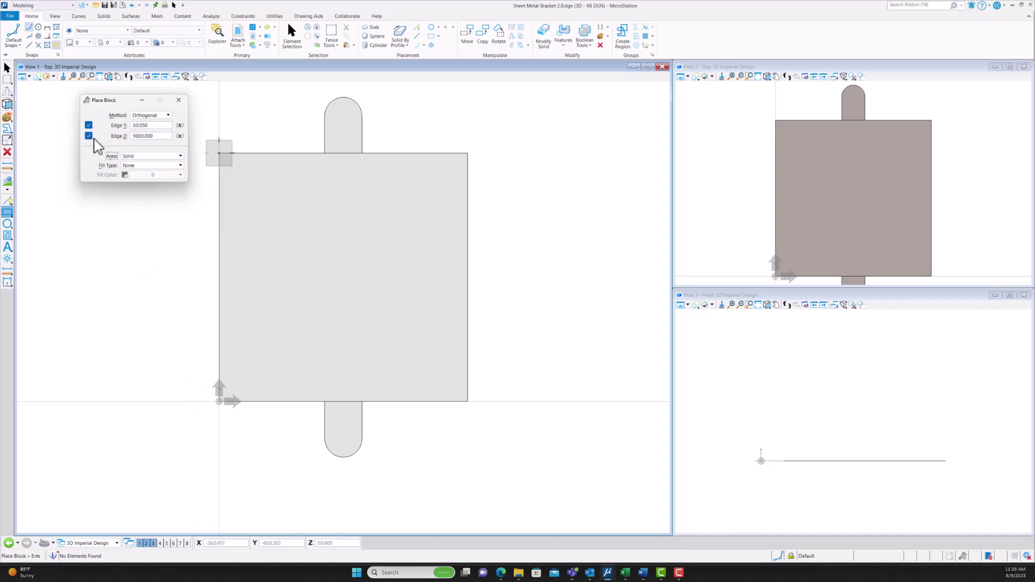
click(191, 357)
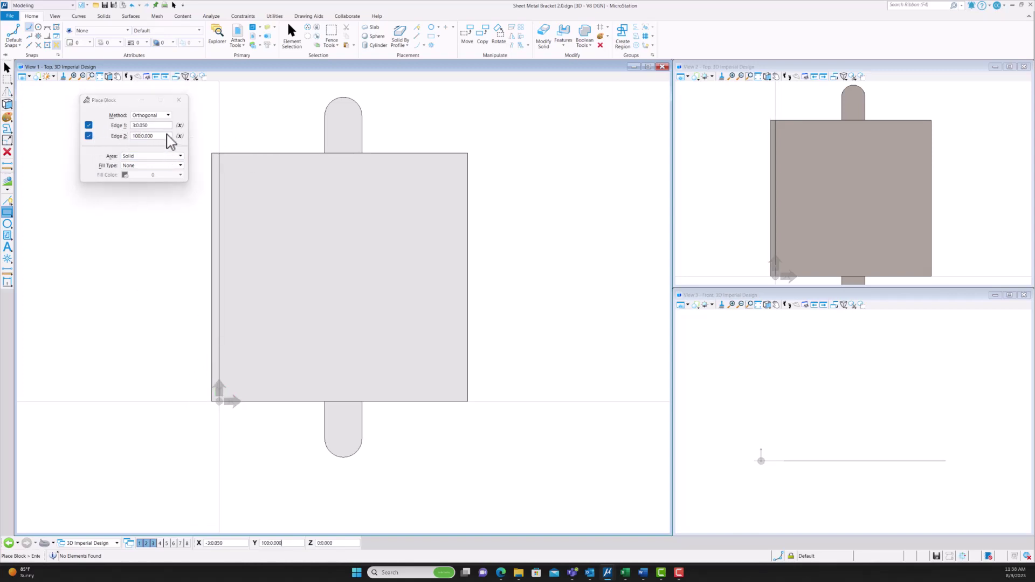
click(468, 154)
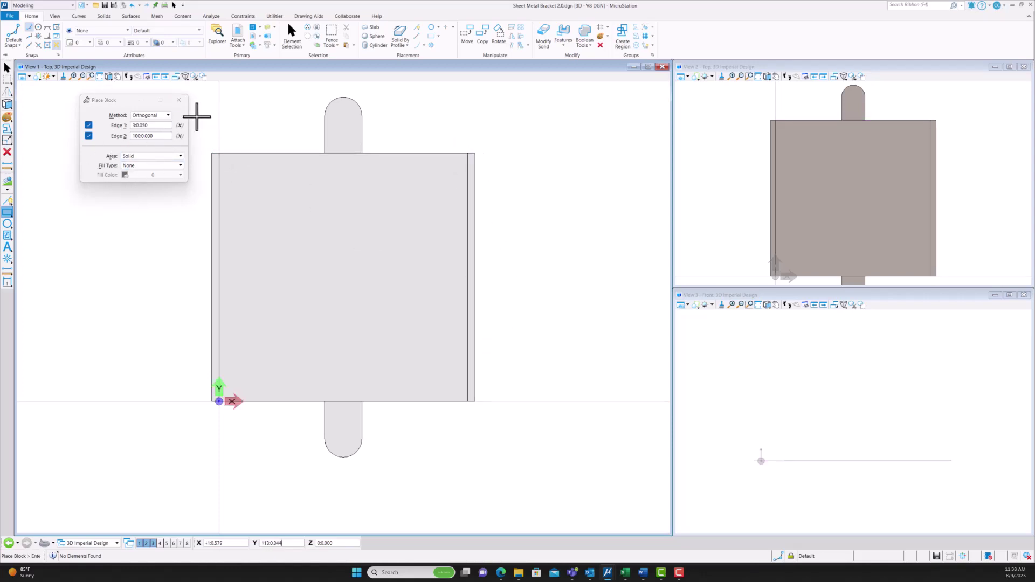
click(179, 100)
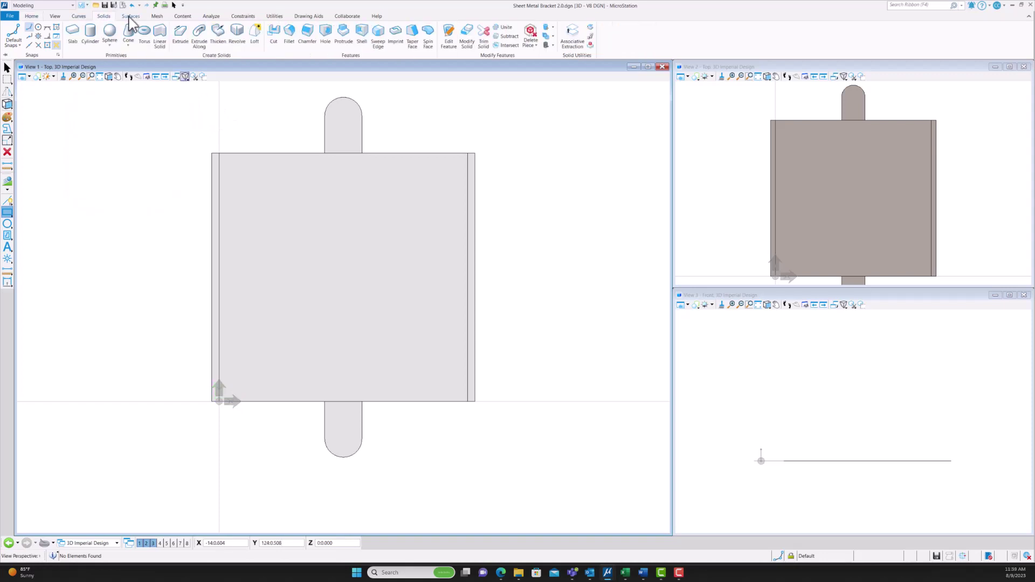
- Set View 1 to the isometric orientation
click(55, 15)
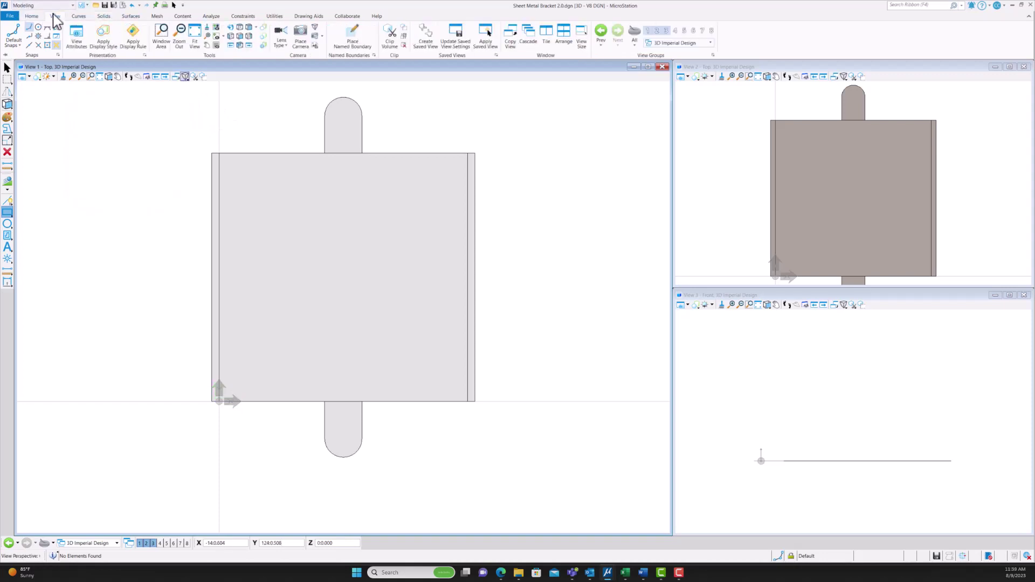
click(230, 36)
click(247, 30)
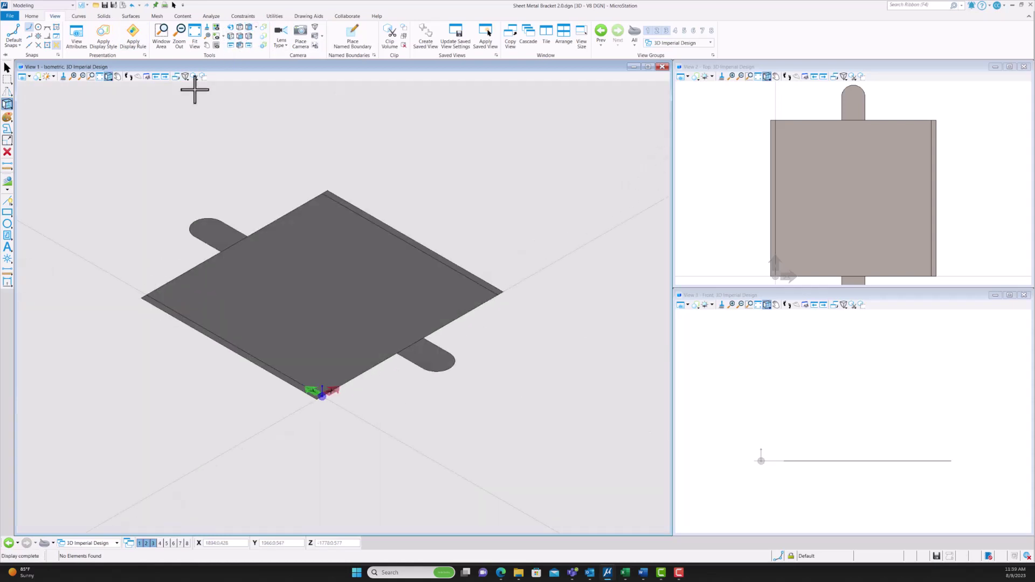
- Extrude both rounded tabs and the square base upward into solids with a distance of 3.05
click(31, 16)
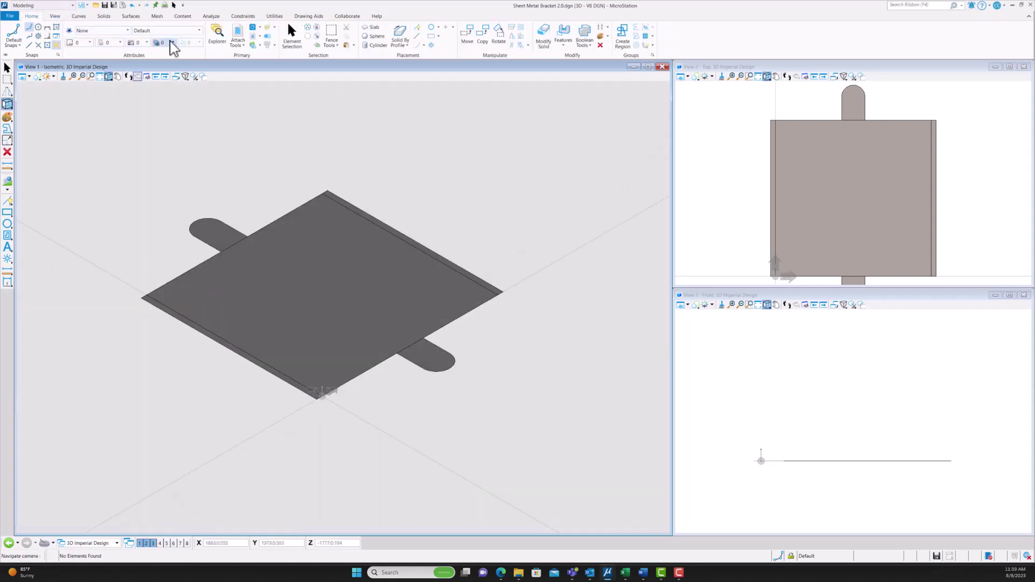
click(103, 16)
click(131, 16)
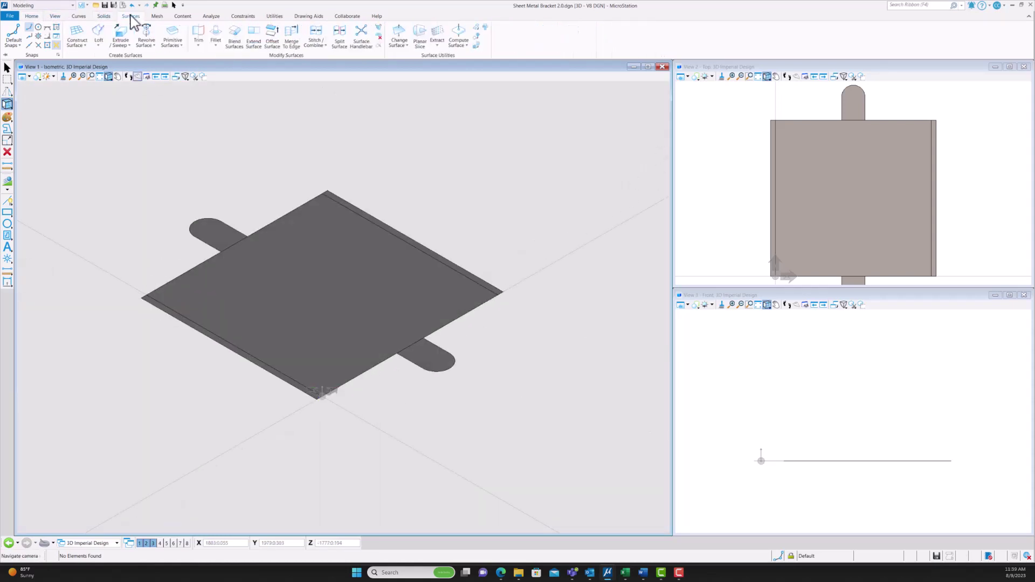
click(104, 16)
click(181, 37)
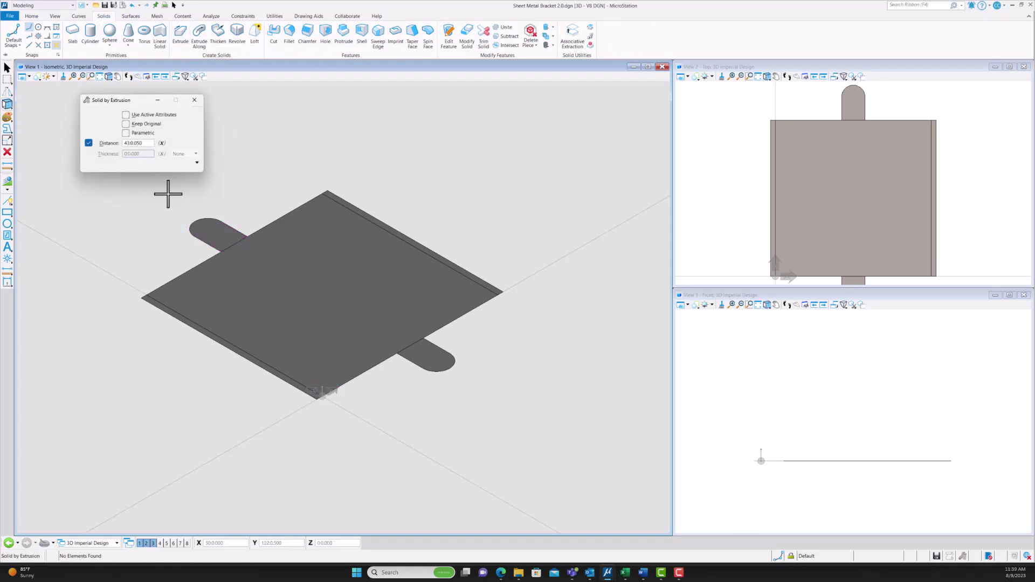
click(194, 231)
click(131, 144)
drag(141, 144, 83, 153)
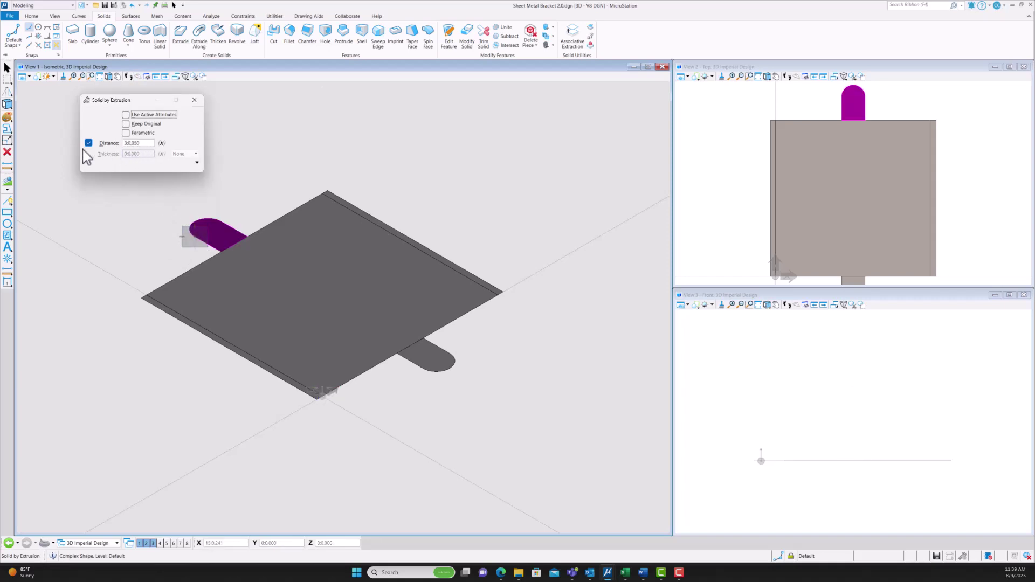
click(185, 208)
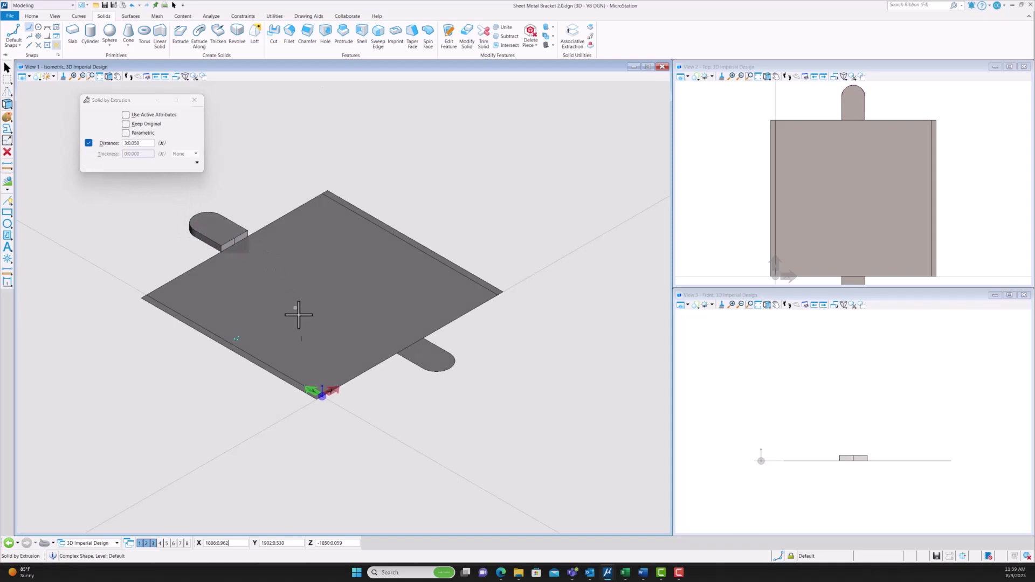
click(331, 392)
click(329, 390)
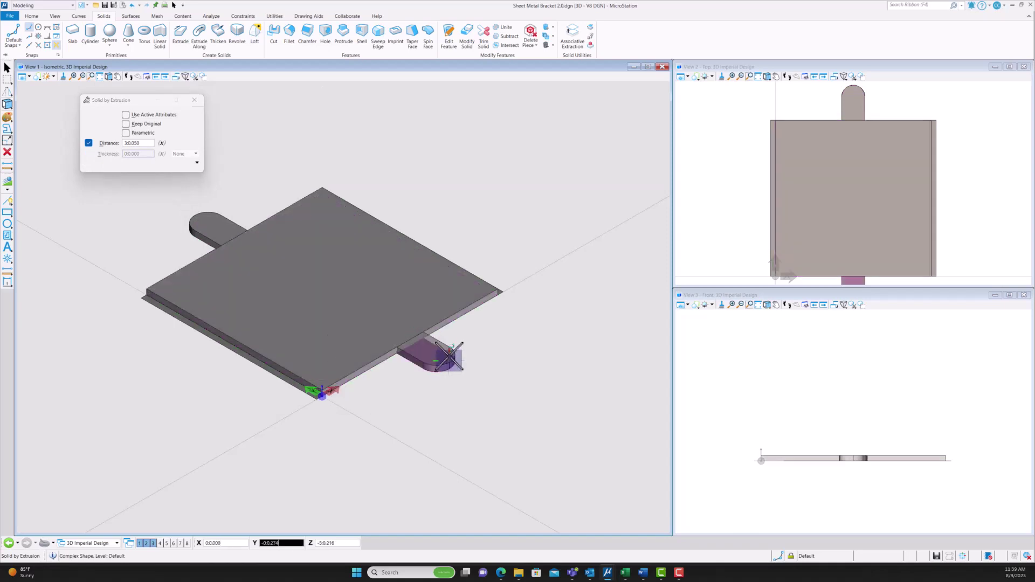
- Extrude the two narrow strips along the base's side edges upward 43.05 to form the bracket's side walls
click(141, 298)
click(111, 145)
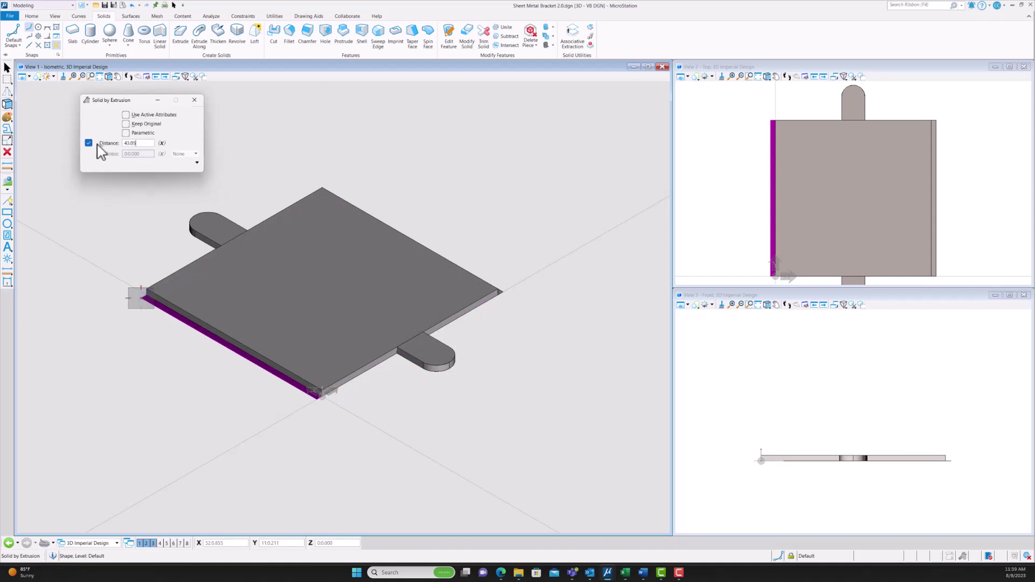
click(113, 217)
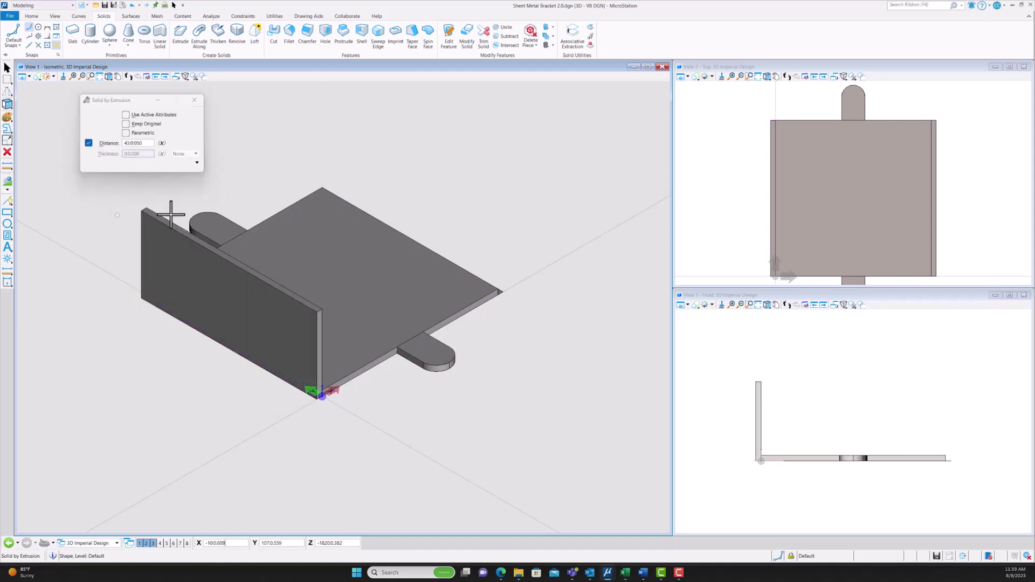
click(504, 292)
click(498, 173)
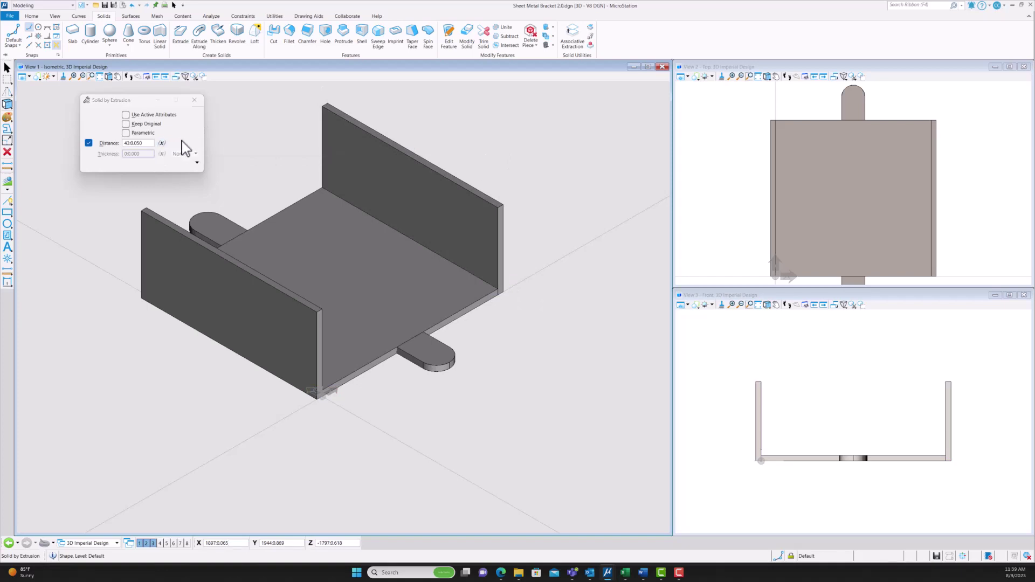
click(195, 103)
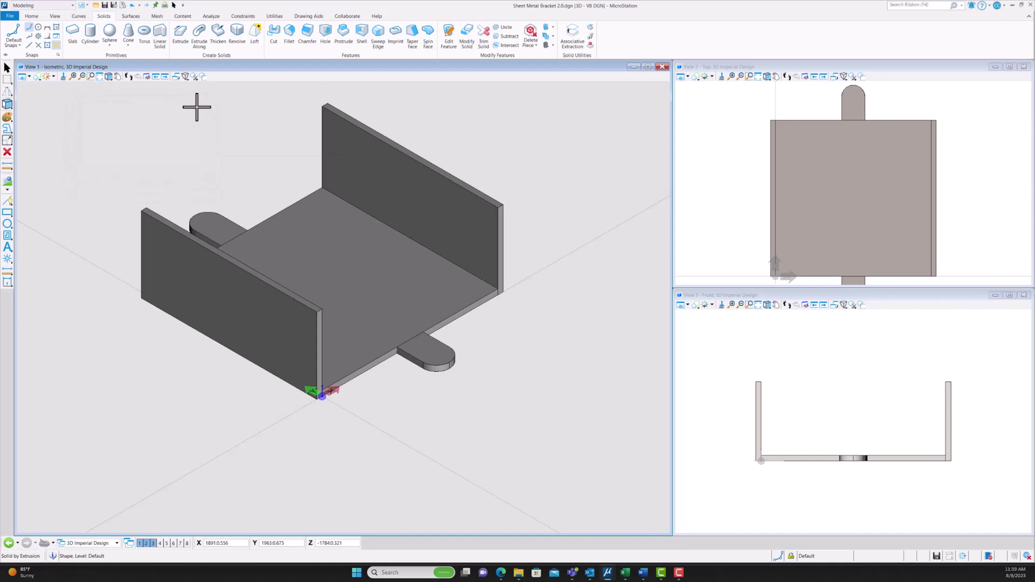
- Set View 1 to the left orientation and rotate the front rounded tab 90° upright about the base's lower front corner
click(54, 16)
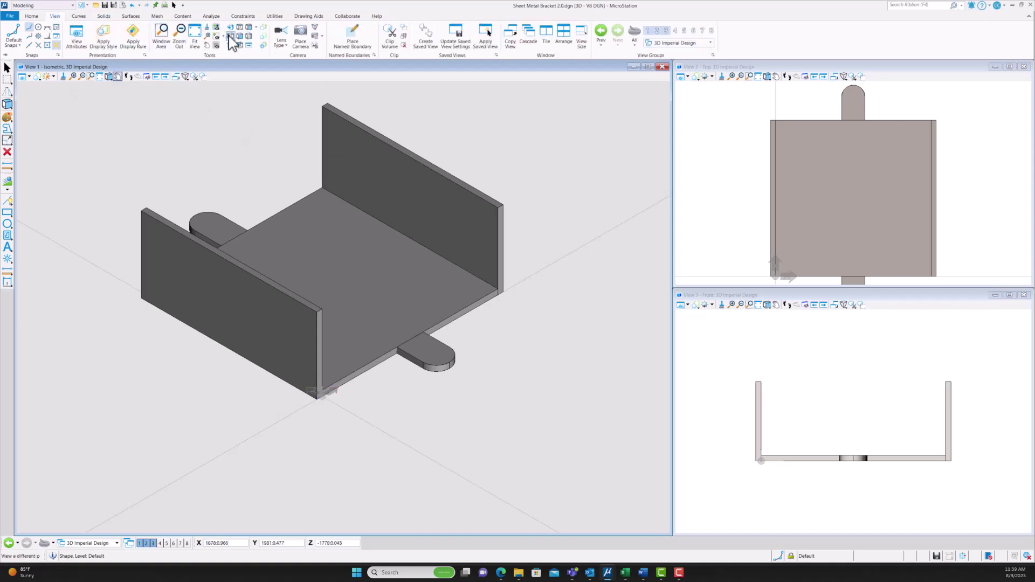
click(230, 35)
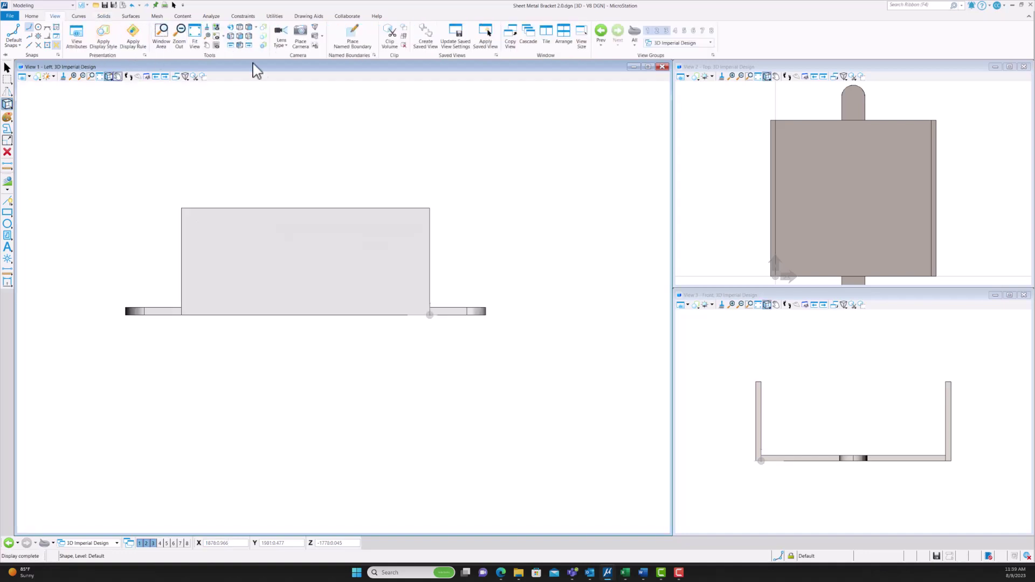
click(33, 16)
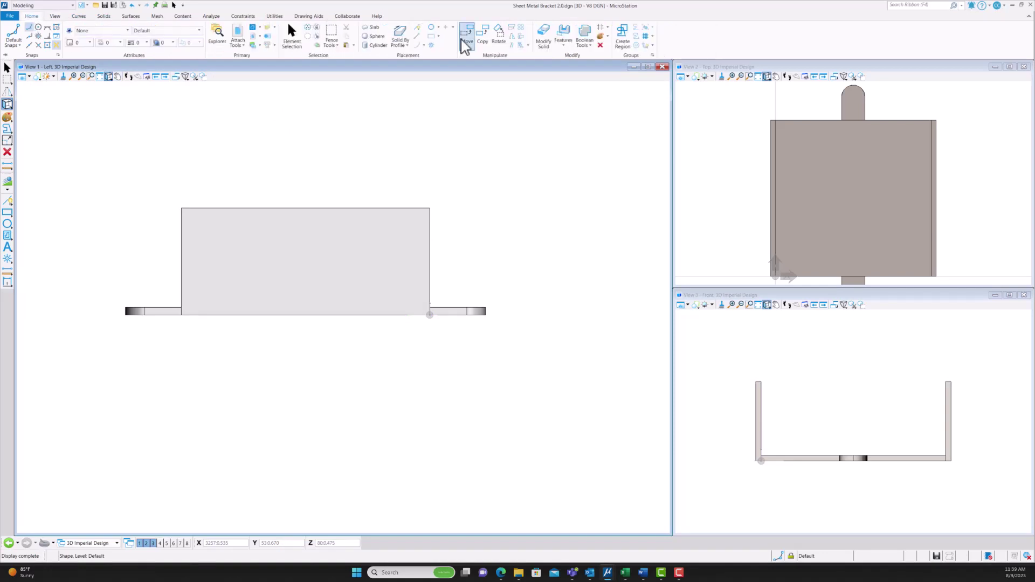
click(497, 34)
scroll(435, 314, up, 3)
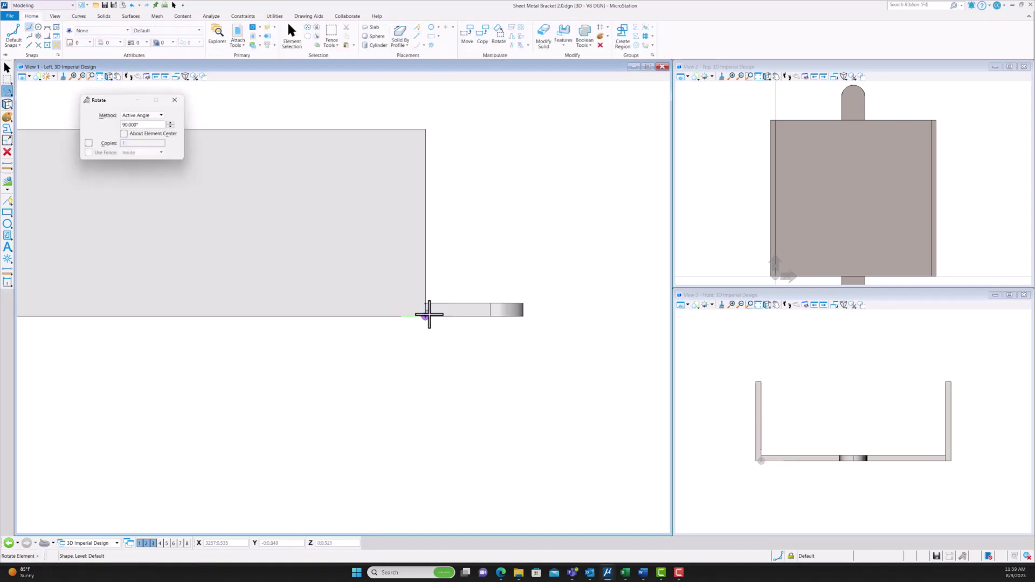
click(428, 315)
click(426, 315)
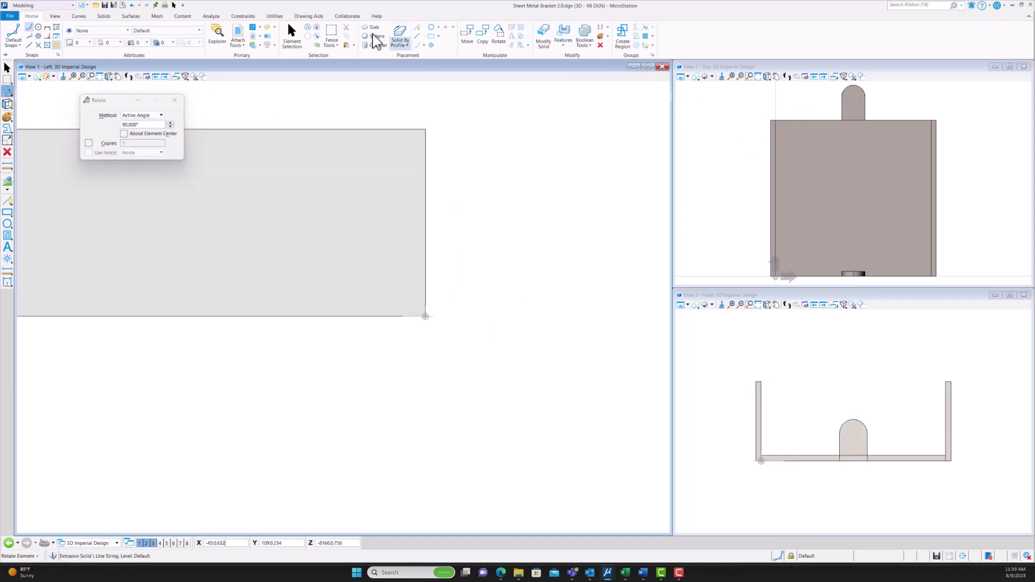
- Move the upright front tab outward by its thickness so its back face meets the base's front edge
click(467, 34)
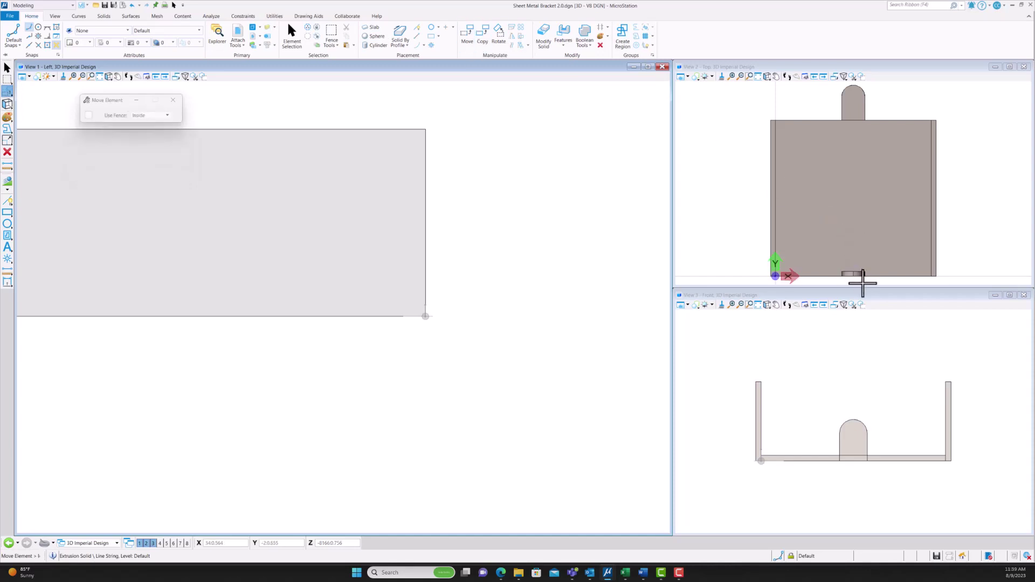
scroll(859, 282, up, 5)
click(814, 219)
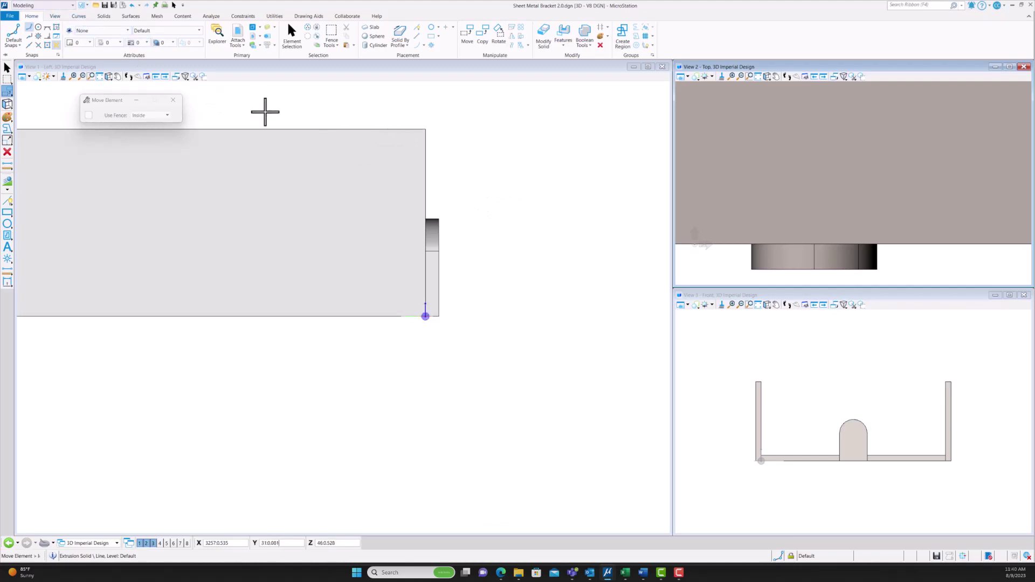
- Place a 100 by 3.05 orthogonal block along the top edge of the side wall in the left view
scroll(259, 119, down, 2)
middle_drag(254, 126, 362, 219)
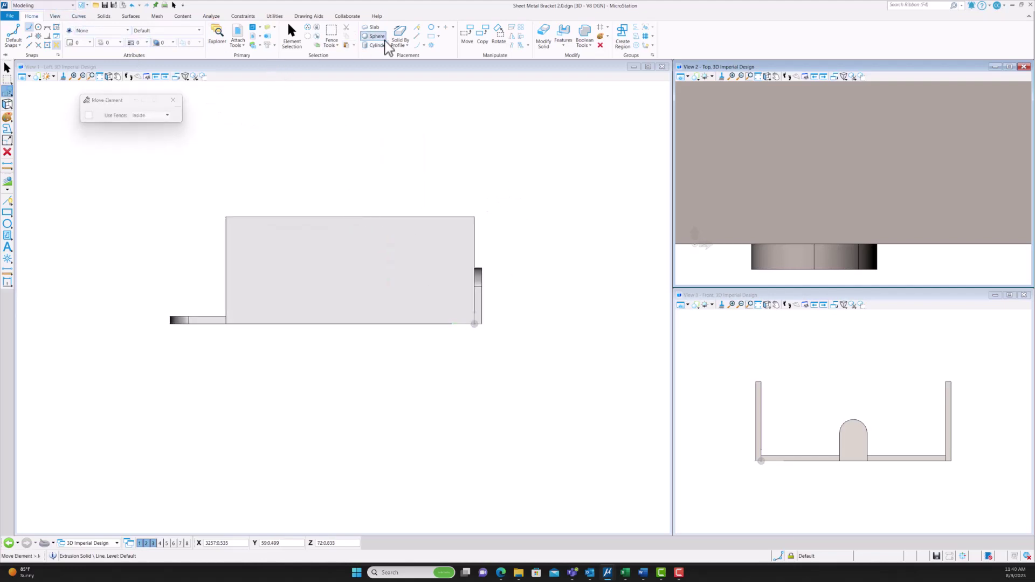
click(431, 37)
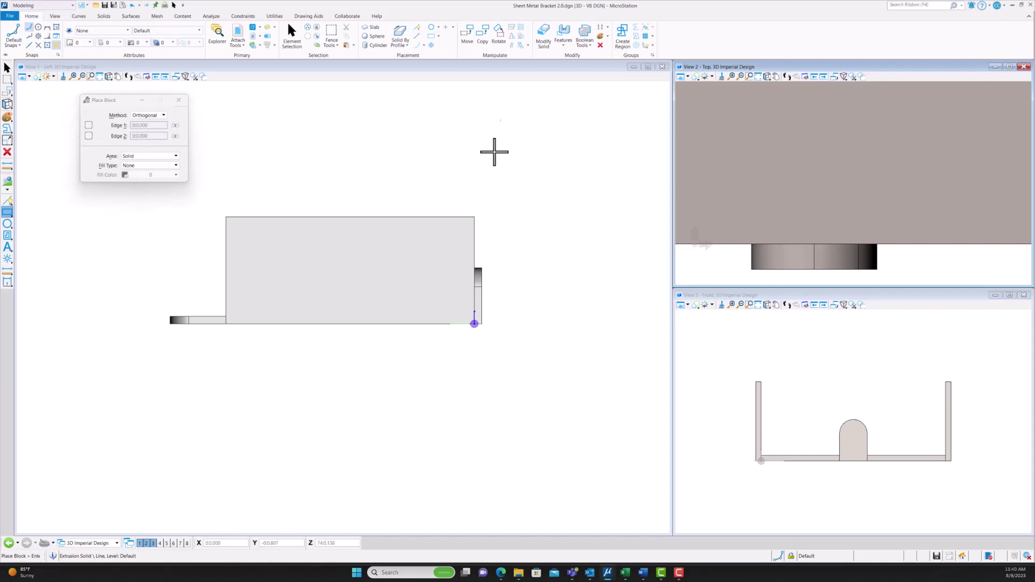
click(474, 217)
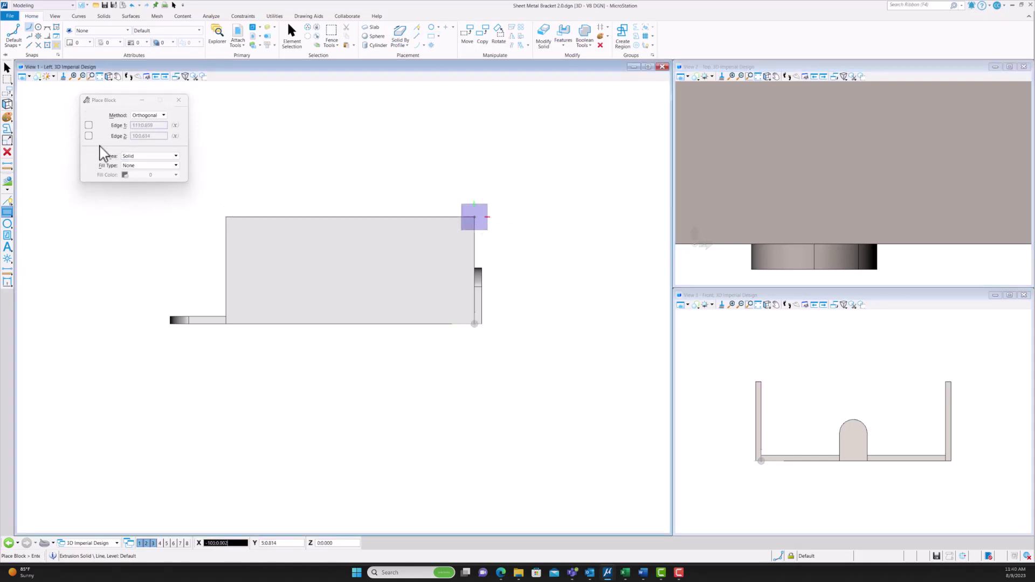
click(88, 125)
click(160, 125)
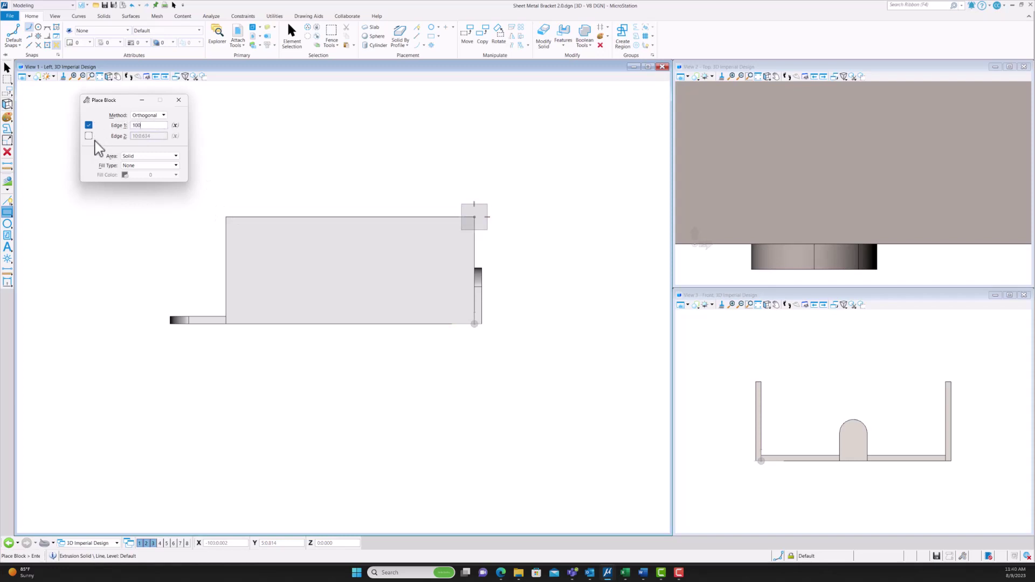
click(88, 136)
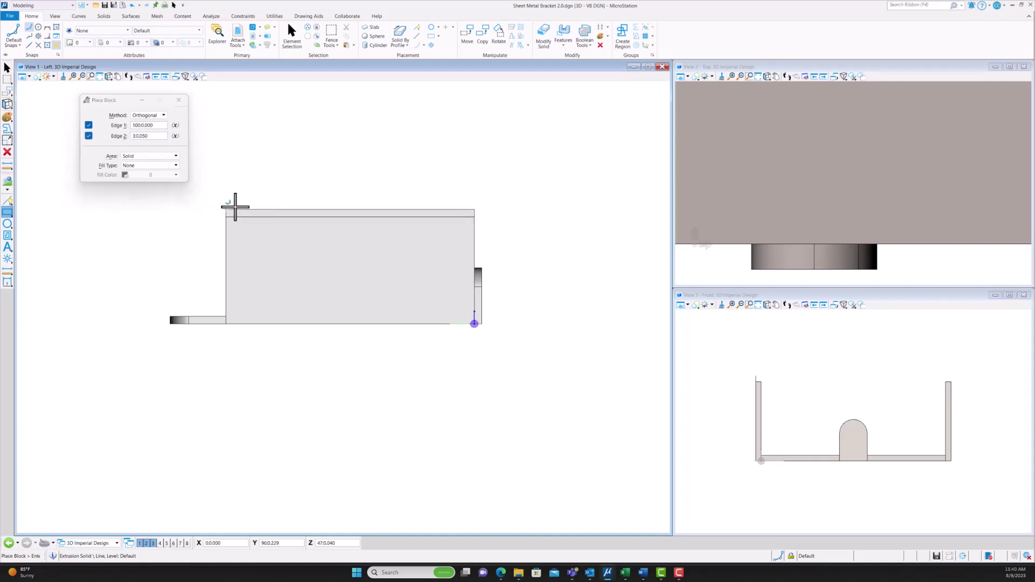
click(178, 101)
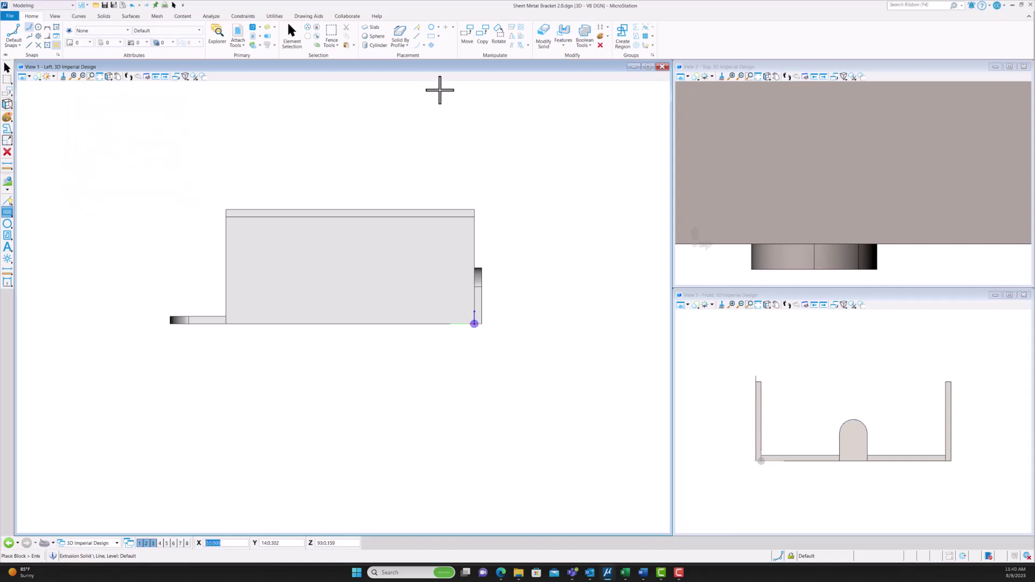
- Move the thin block from the outer face to the inner face of the left side wall in the front view
click(467, 33)
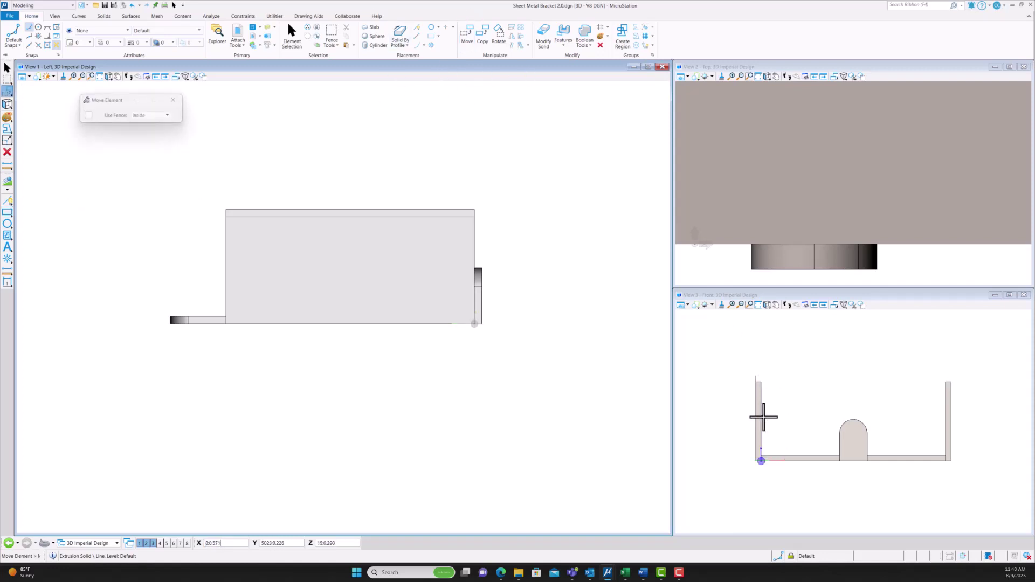
scroll(755, 410, up, 5)
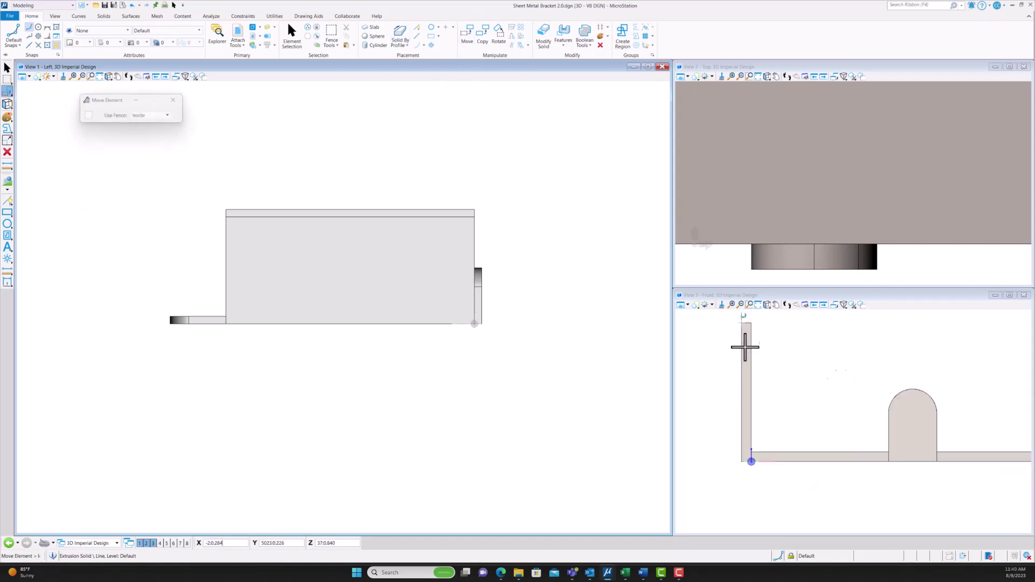
click(757, 391)
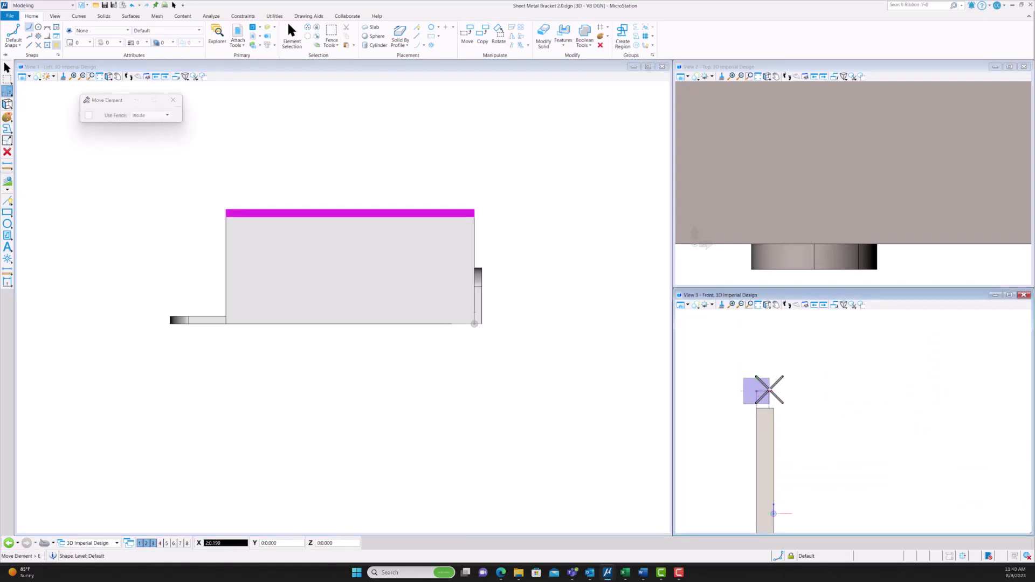
right_click(779, 388)
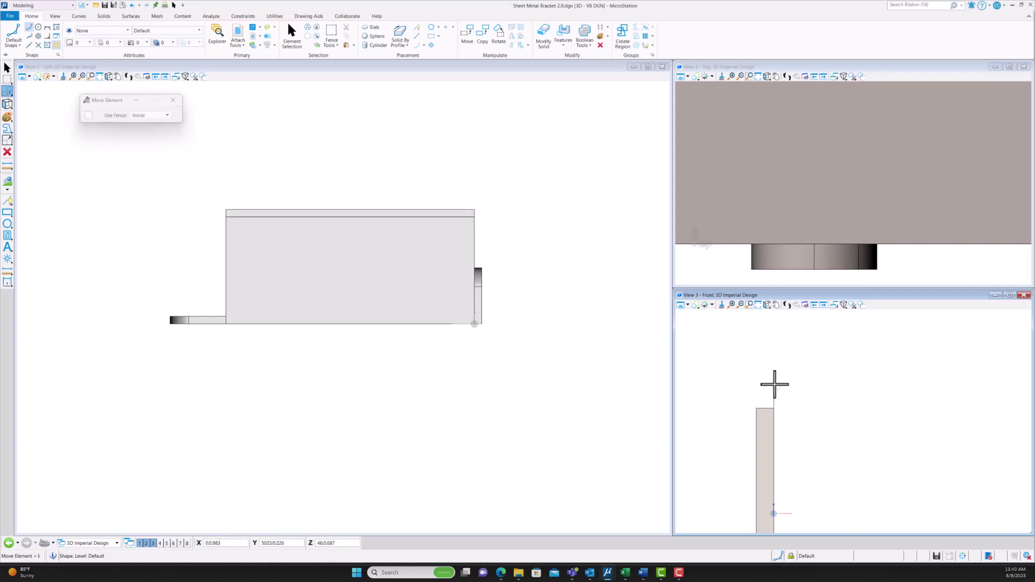
- Mirror a copy of the thin block vertically about the bracket's centre onto the right side wall
scroll(774, 384, down, 2)
scroll(866, 393, up, 1)
middle_drag(866, 393, 823, 351)
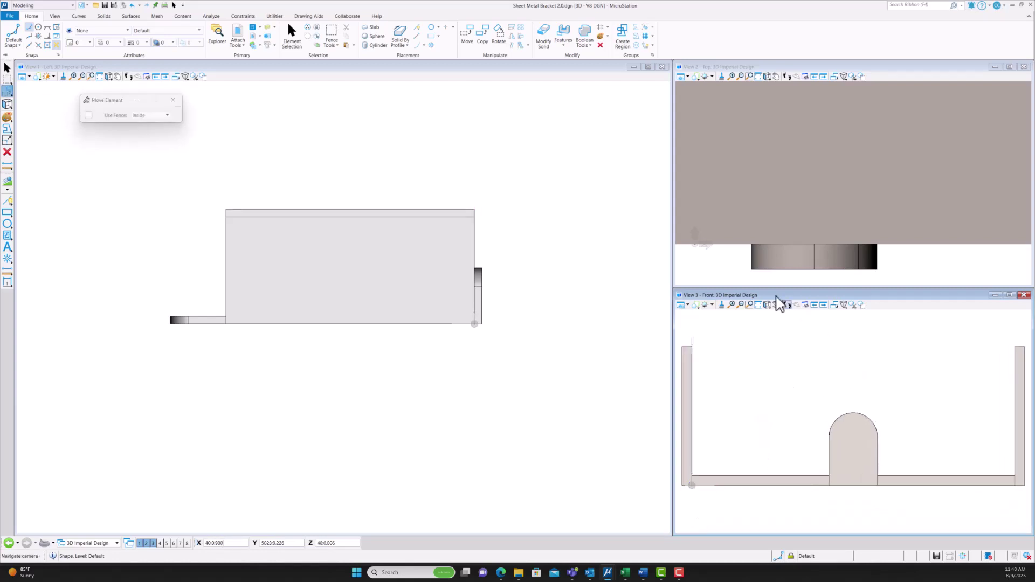
click(758, 305)
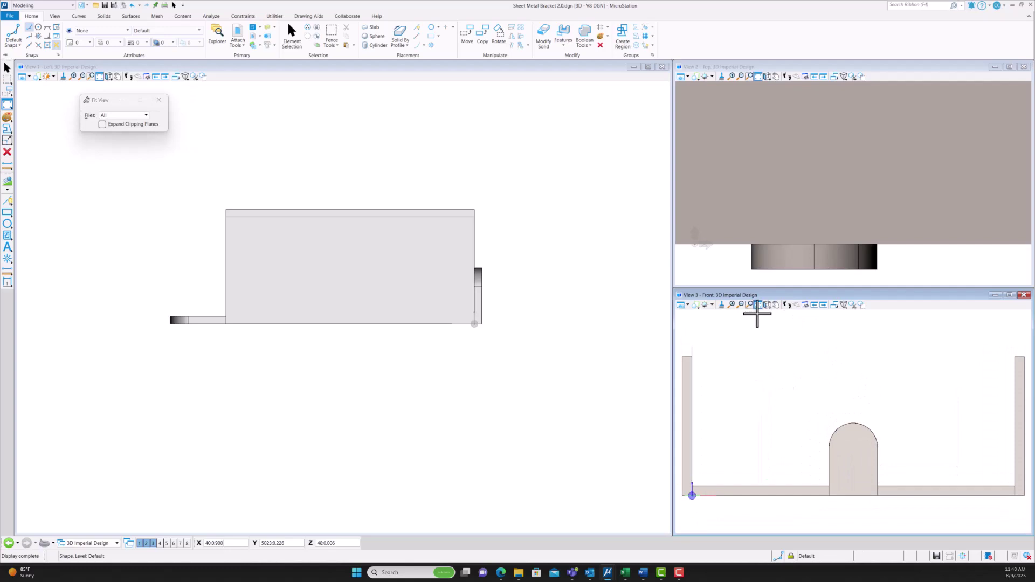
click(511, 37)
click(162, 114)
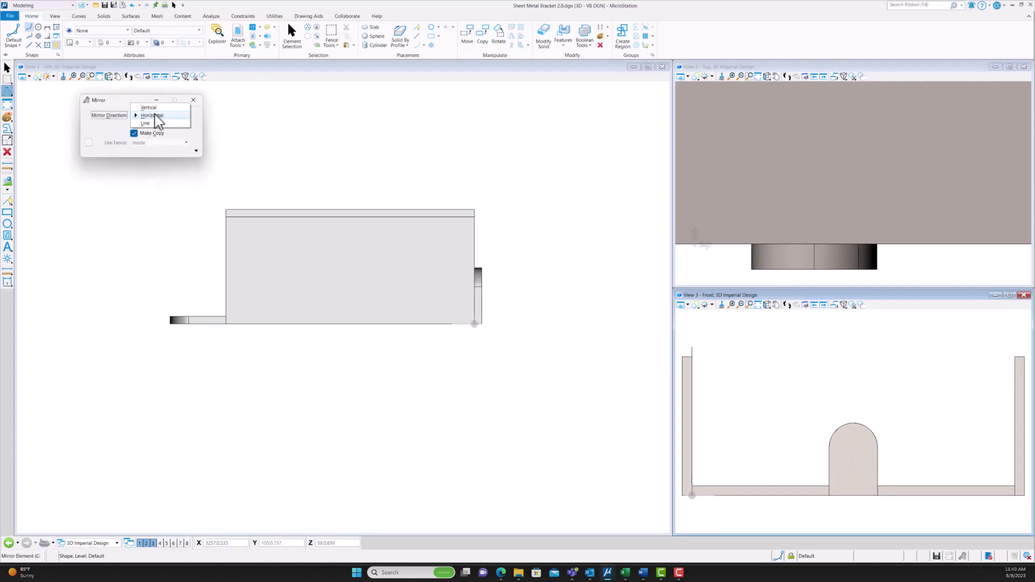
click(154, 132)
click(691, 350)
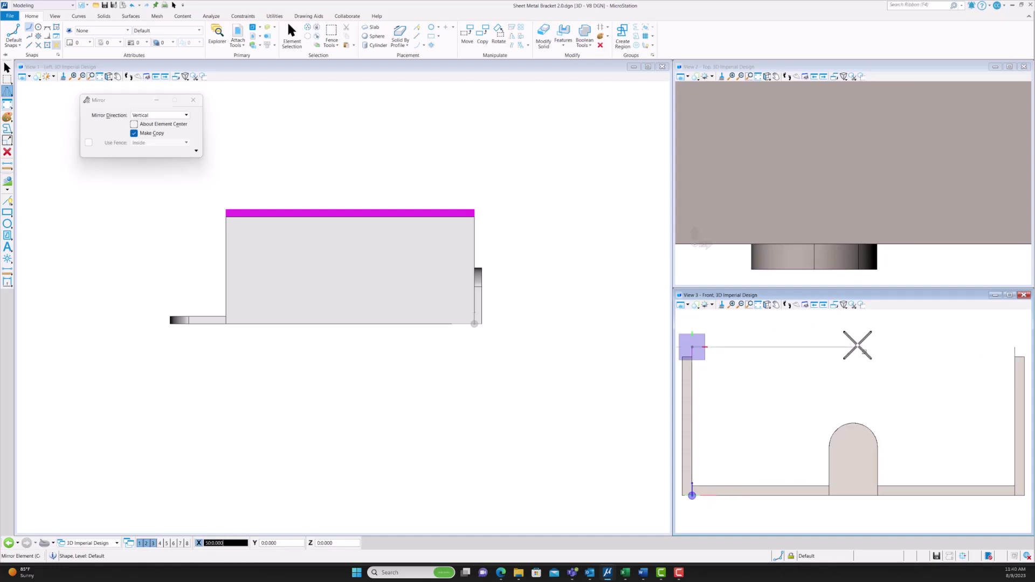
click(856, 344)
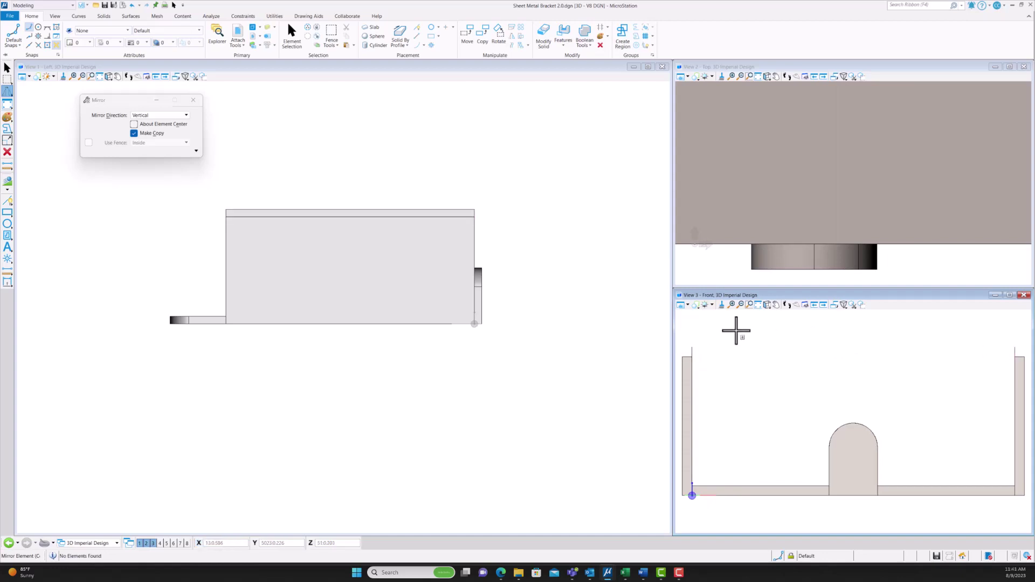
click(193, 100)
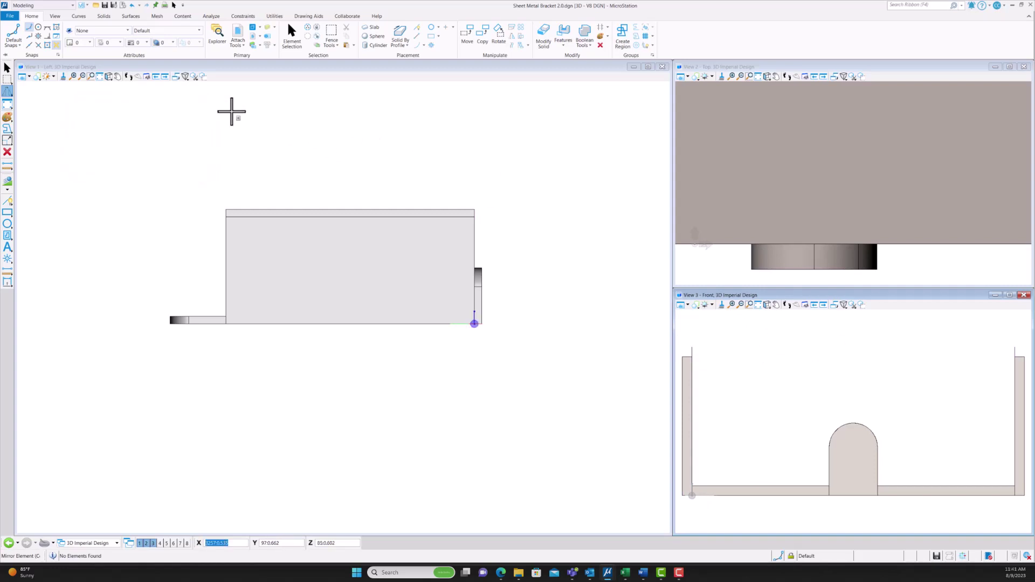
- Set View 1 to the isometric orientation
click(104, 17)
click(55, 16)
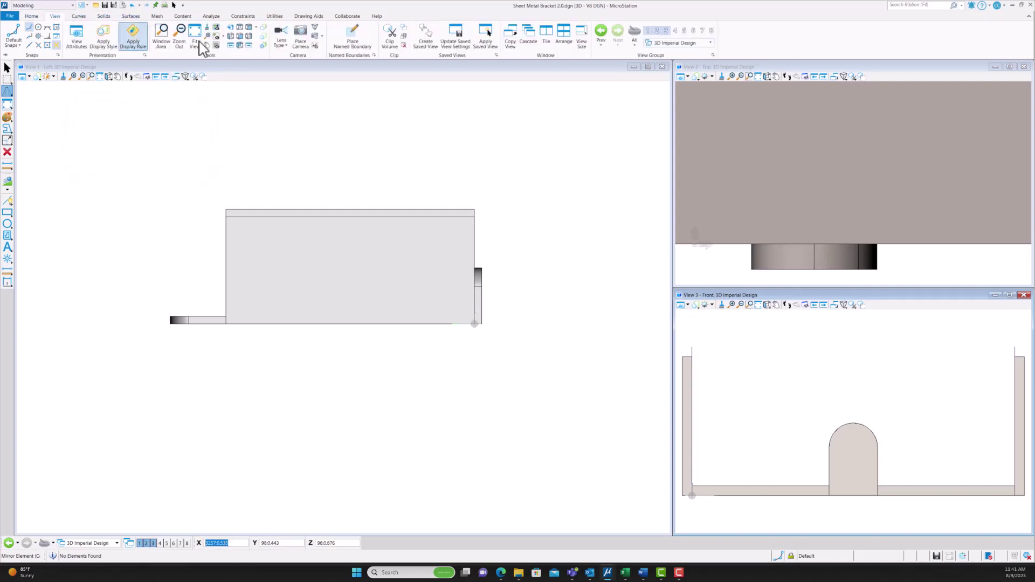
click(249, 32)
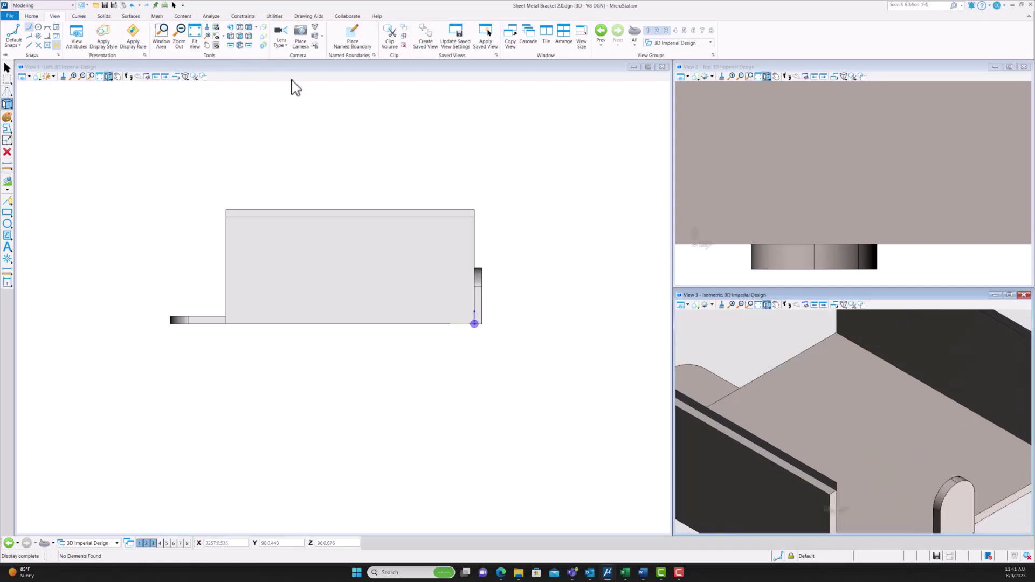
click(425, 180)
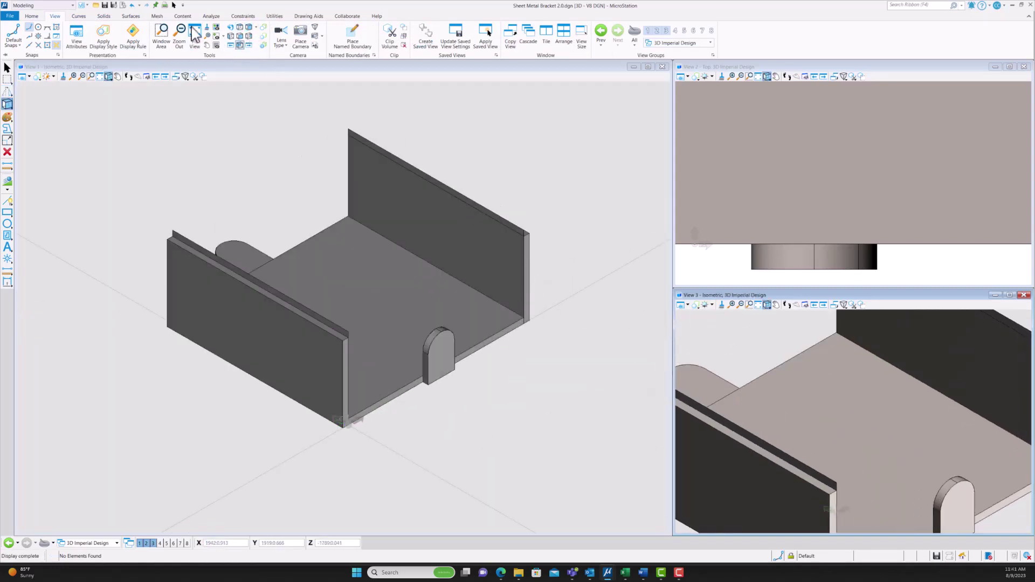
click(31, 17)
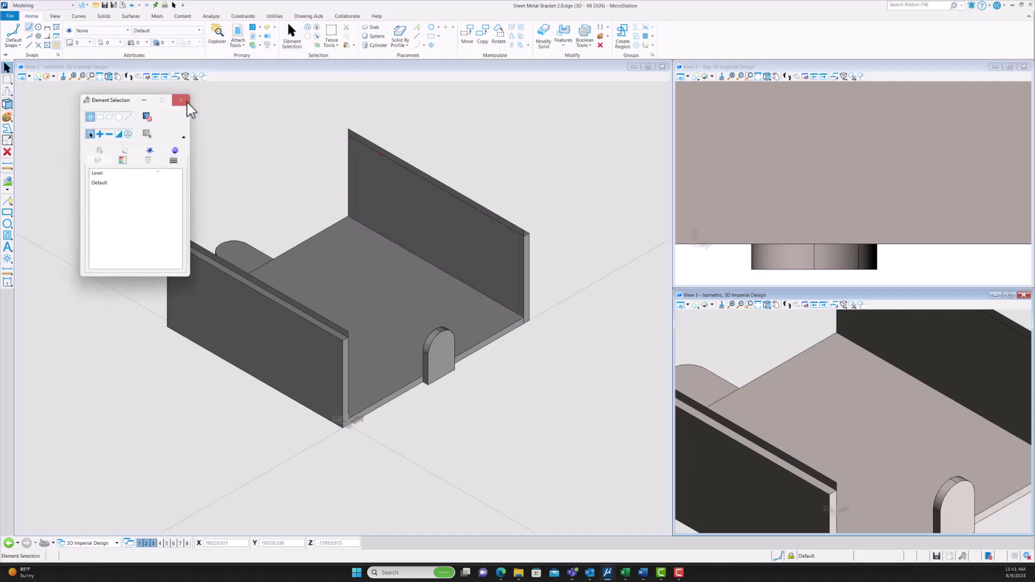
click(184, 101)
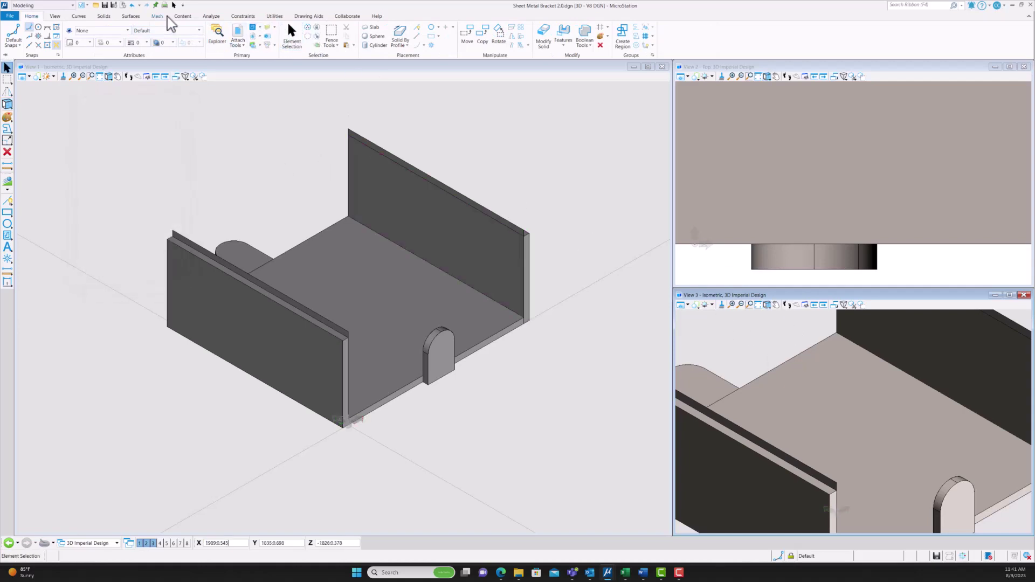
- Return View 3 to the front orientation and fit the whole bracket in it
click(55, 16)
click(240, 36)
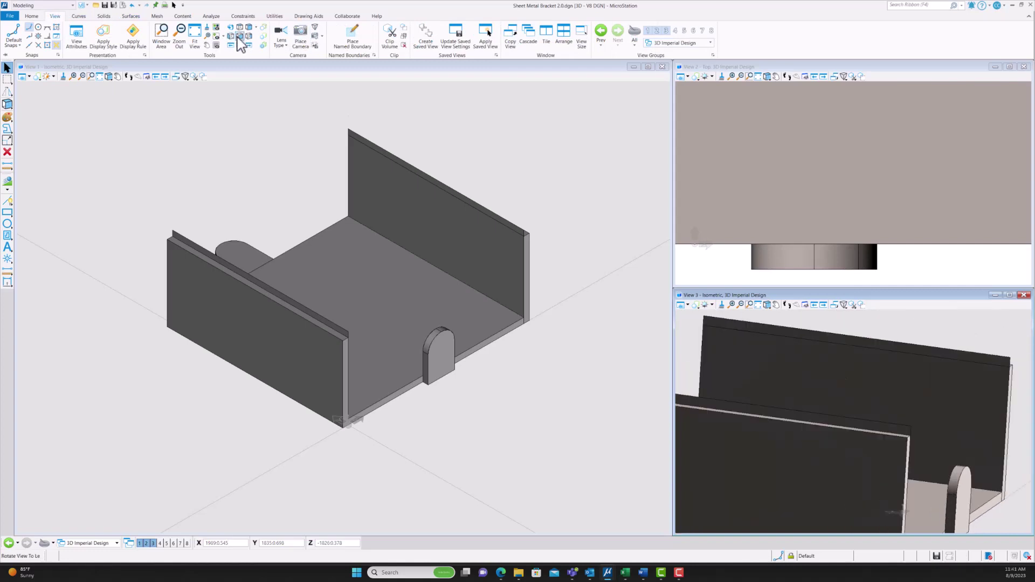
click(748, 305)
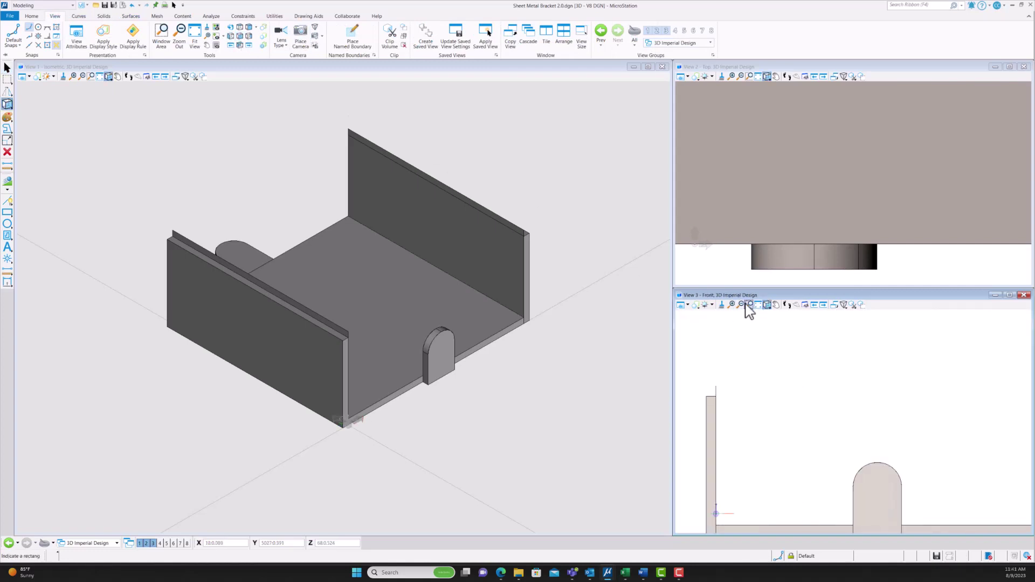
click(758, 305)
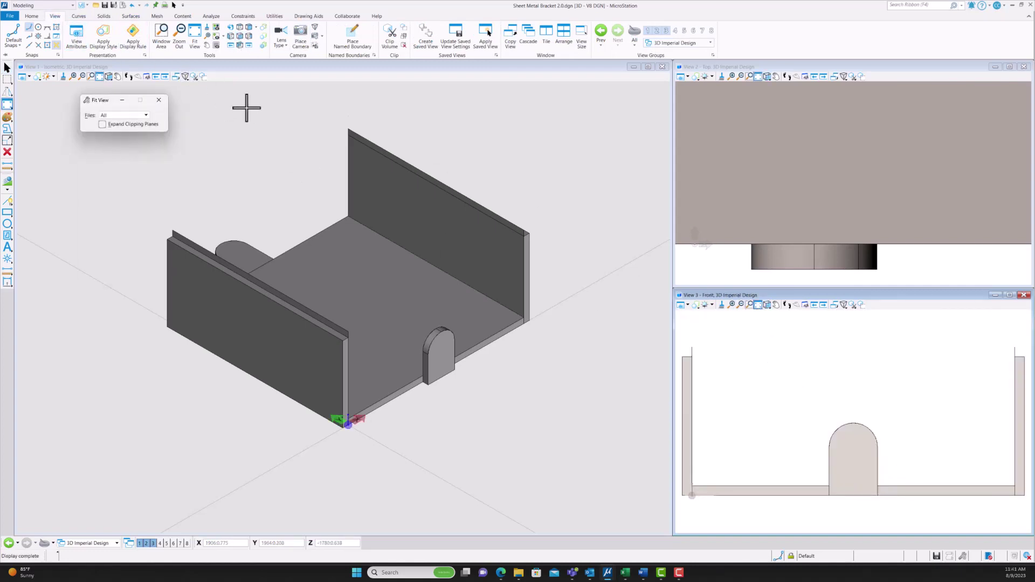
click(31, 16)
click(291, 35)
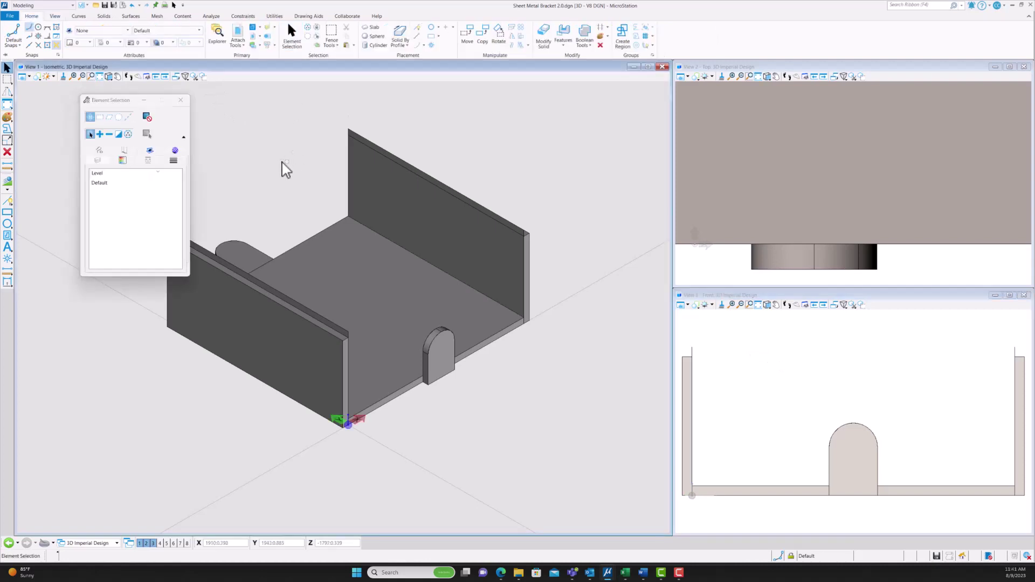
drag(109, 101, 78, 92)
click(149, 90)
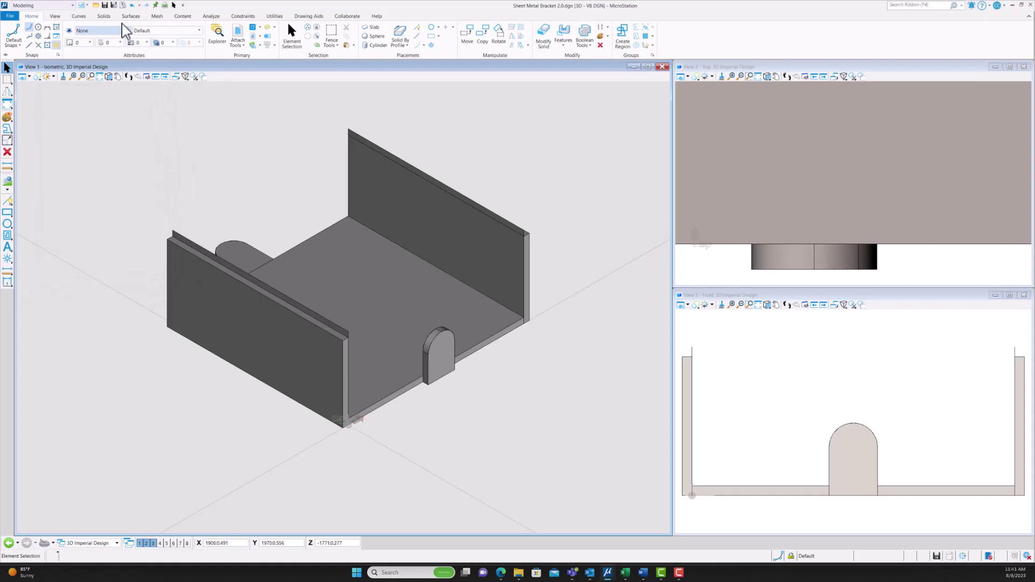
- Extrude the thin block at the top of each side wall outward by 43:0.050 to form the two flanges
click(103, 16)
click(181, 33)
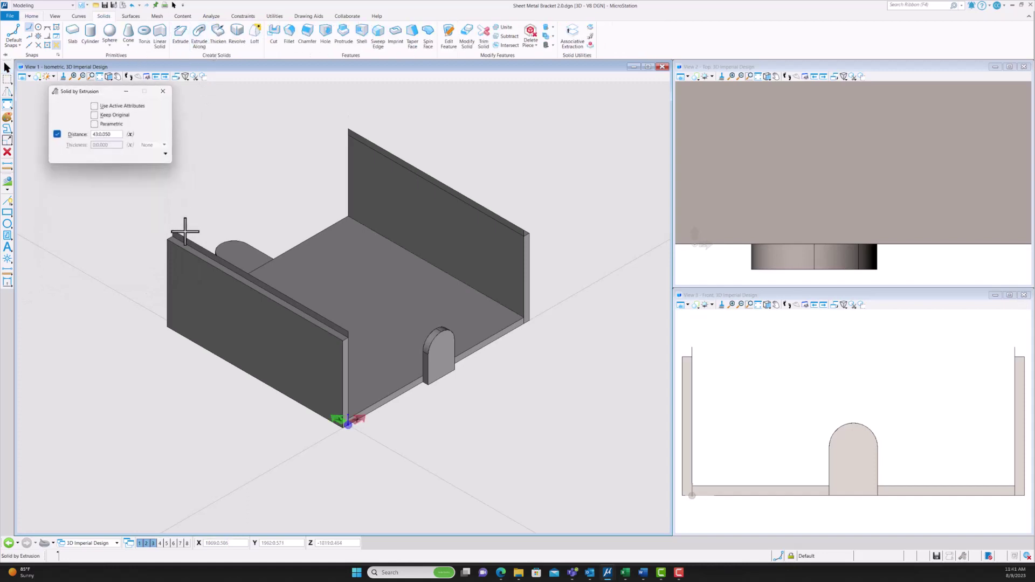
click(176, 232)
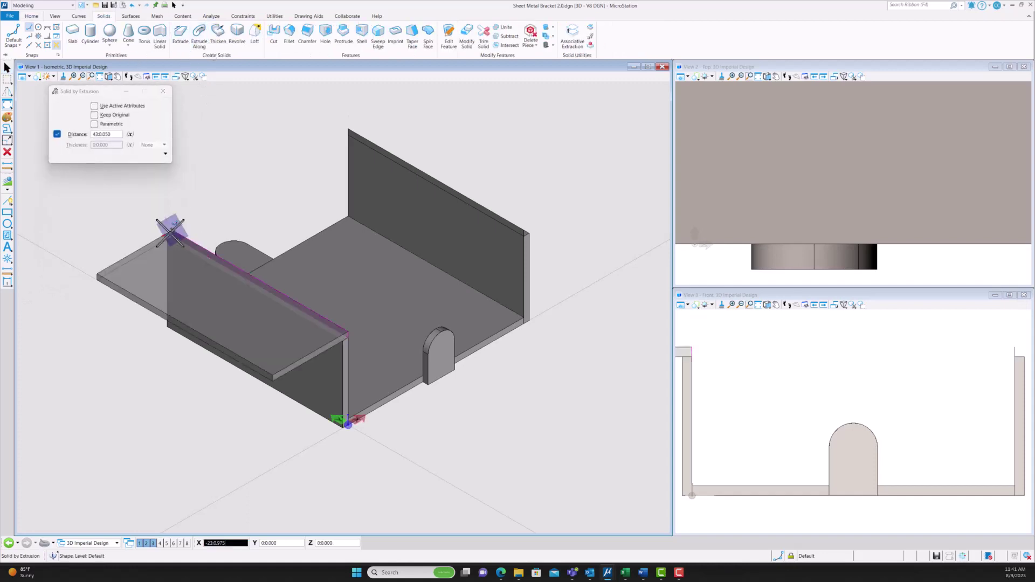
click(115, 242)
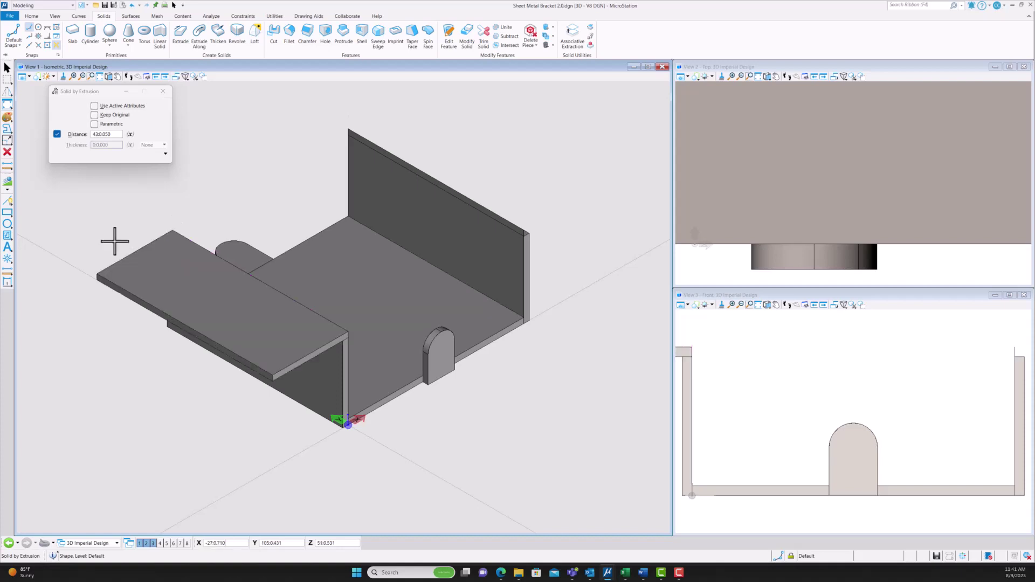
click(524, 230)
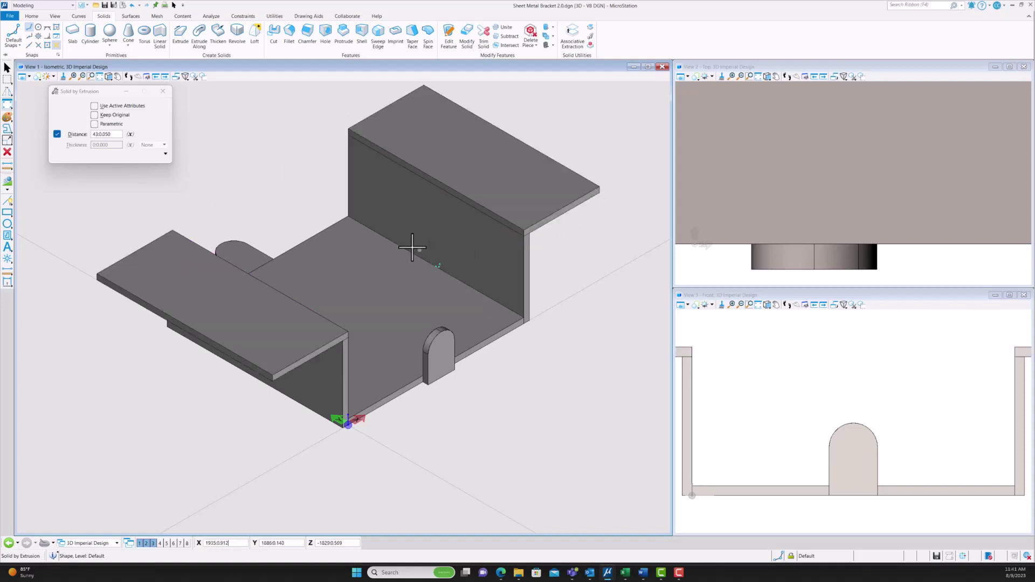
click(164, 91)
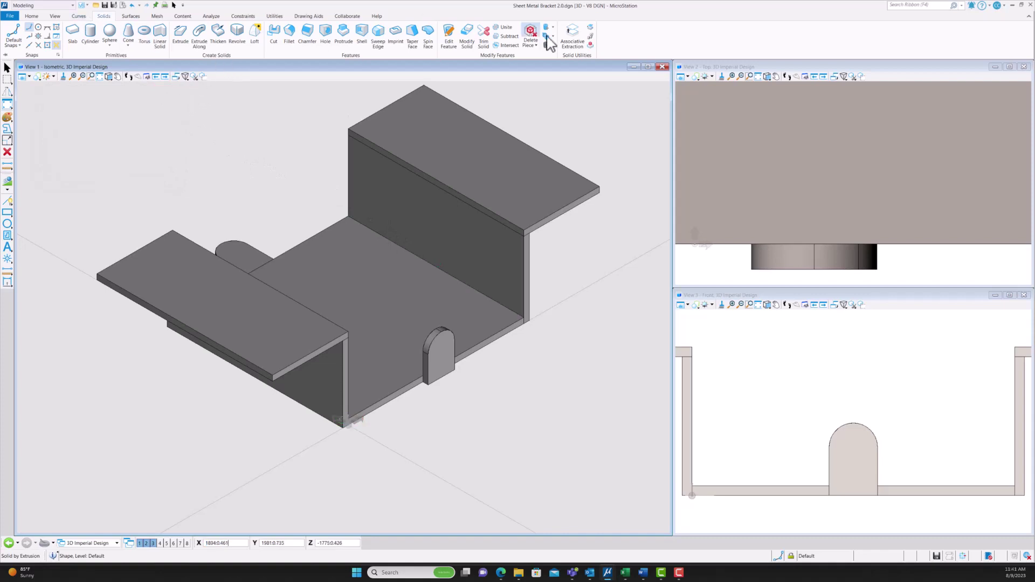
- Unite the flanges, side walls, base and tabs of the bracket into a single solid
click(505, 28)
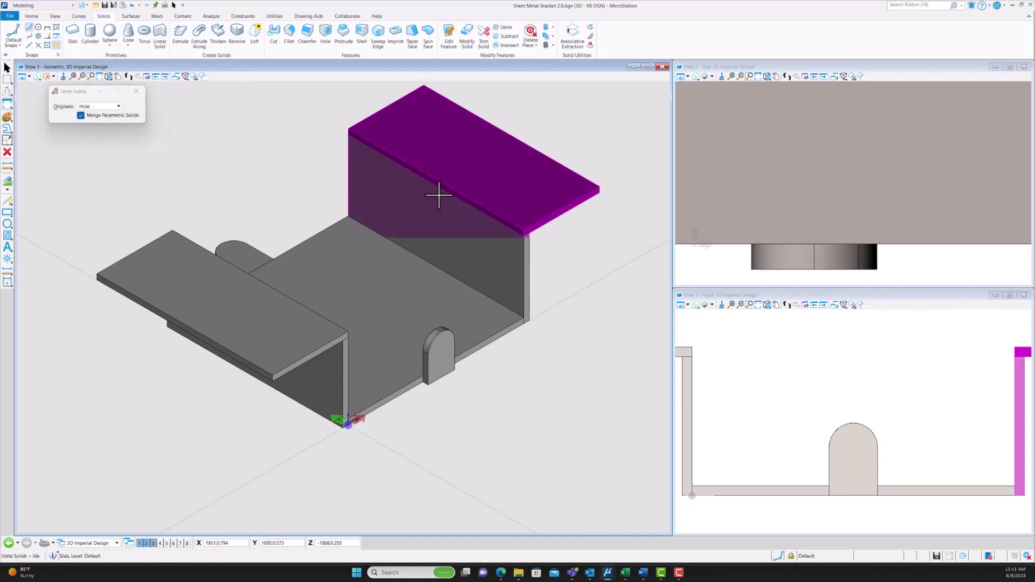
click(300, 247)
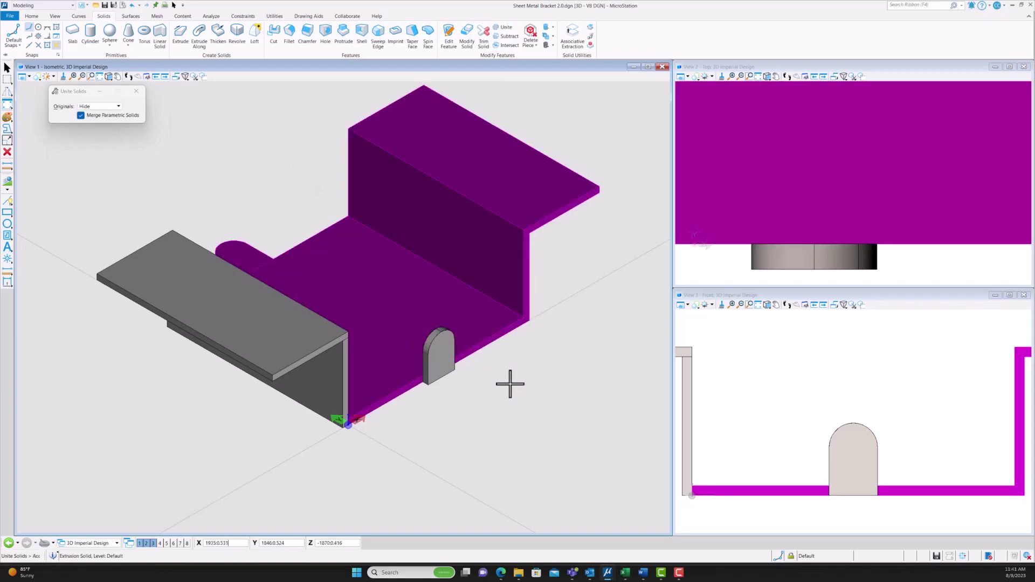
click(438, 351)
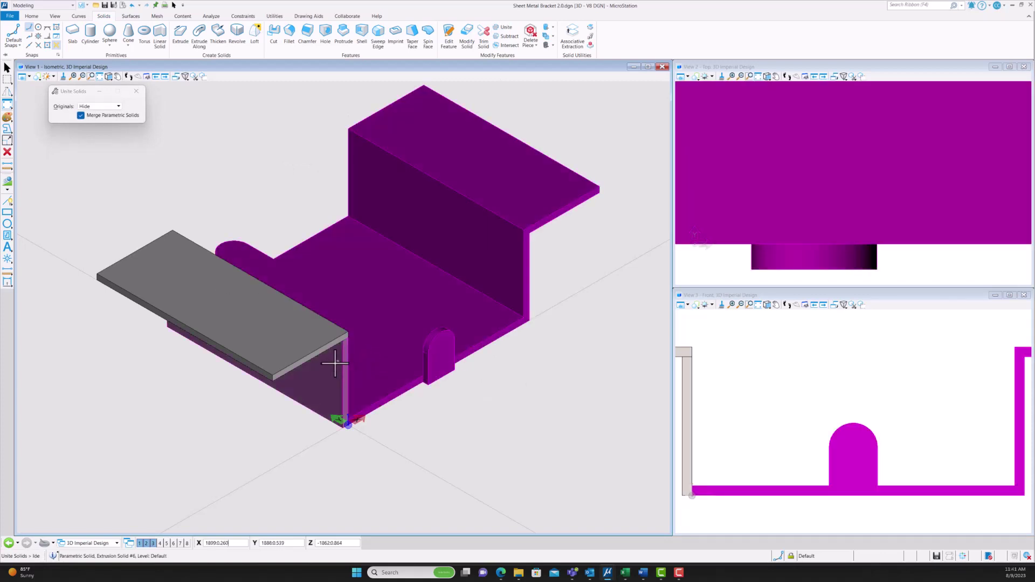
click(242, 346)
click(199, 372)
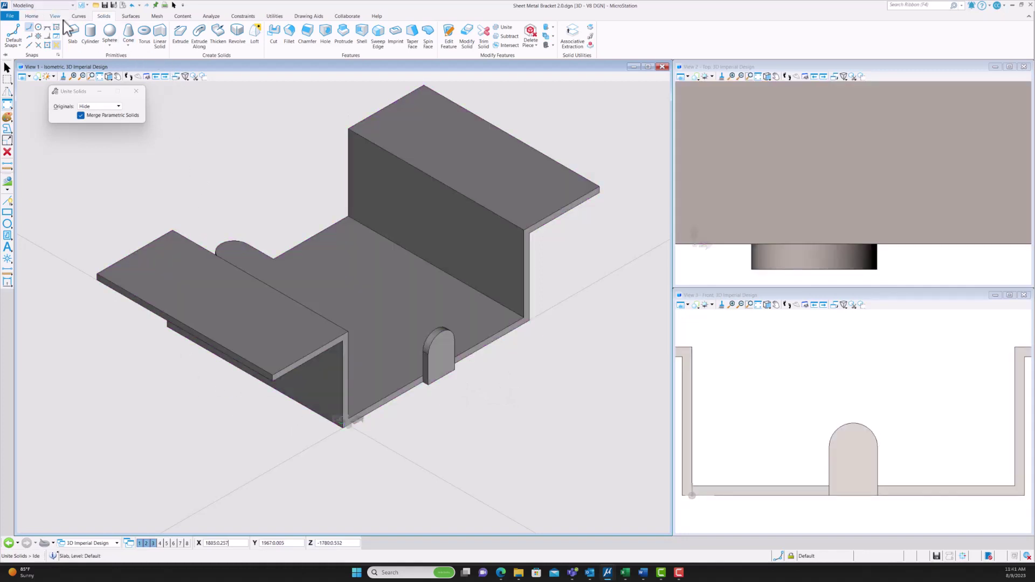
- Cut a simple through hole of diameter 7:0.500 at the arc centre of the flat rear tab in the top view
click(32, 16)
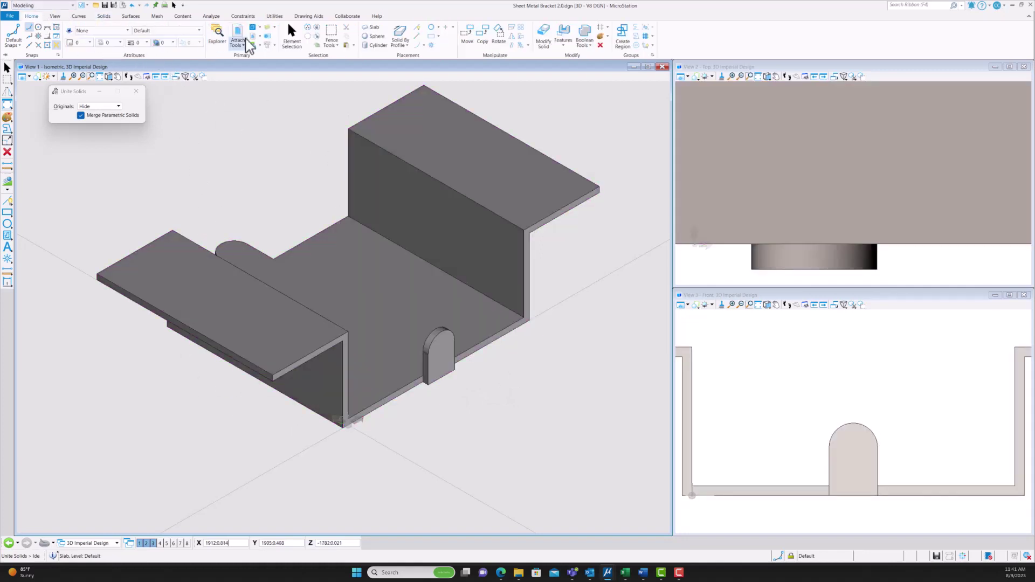
click(55, 16)
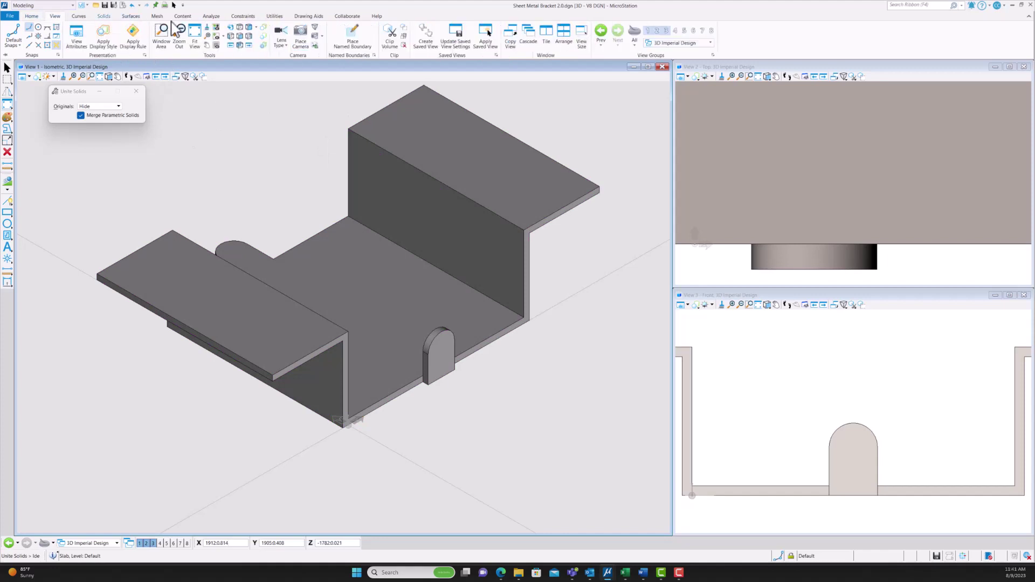
click(240, 27)
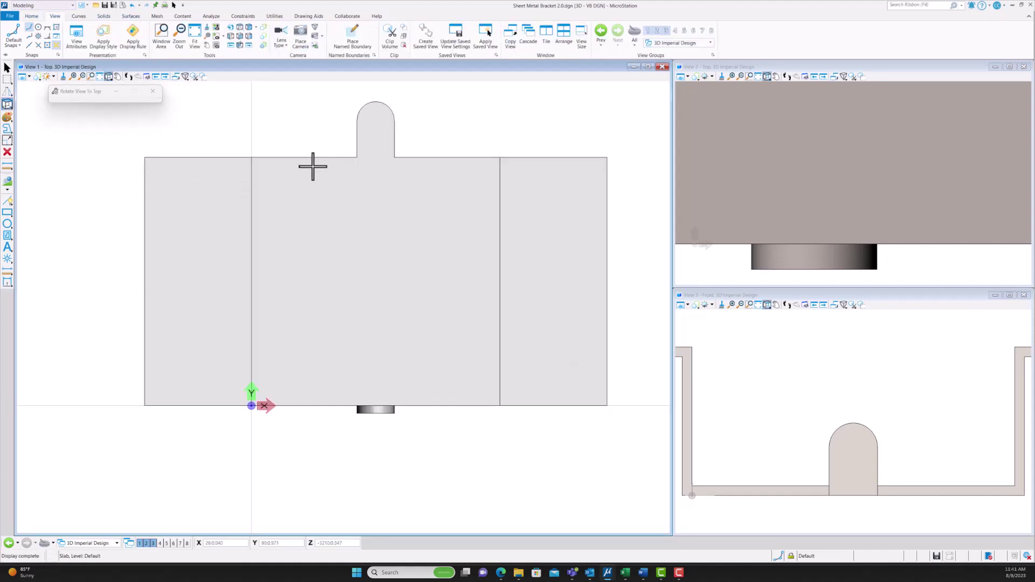
click(103, 17)
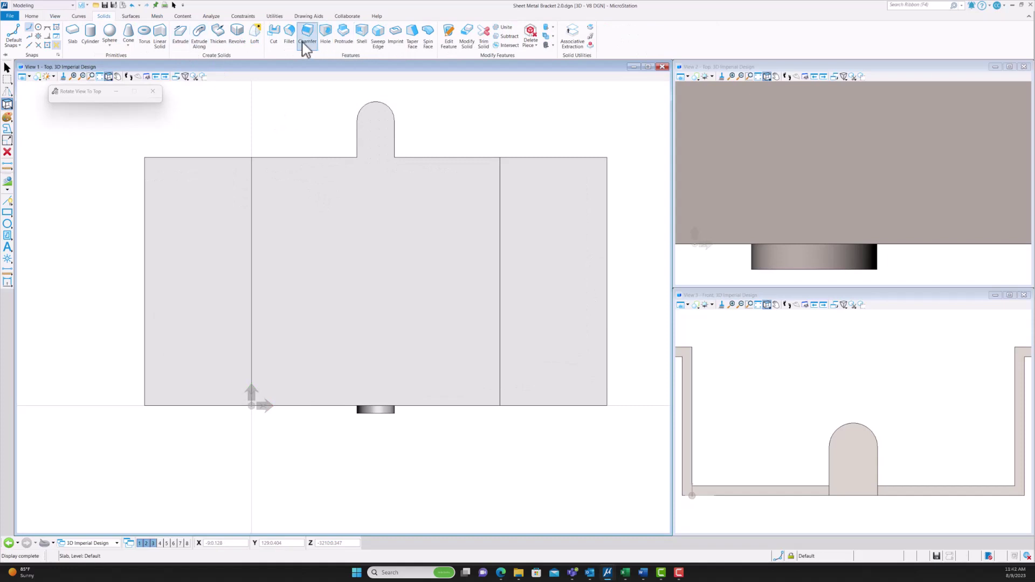
click(325, 33)
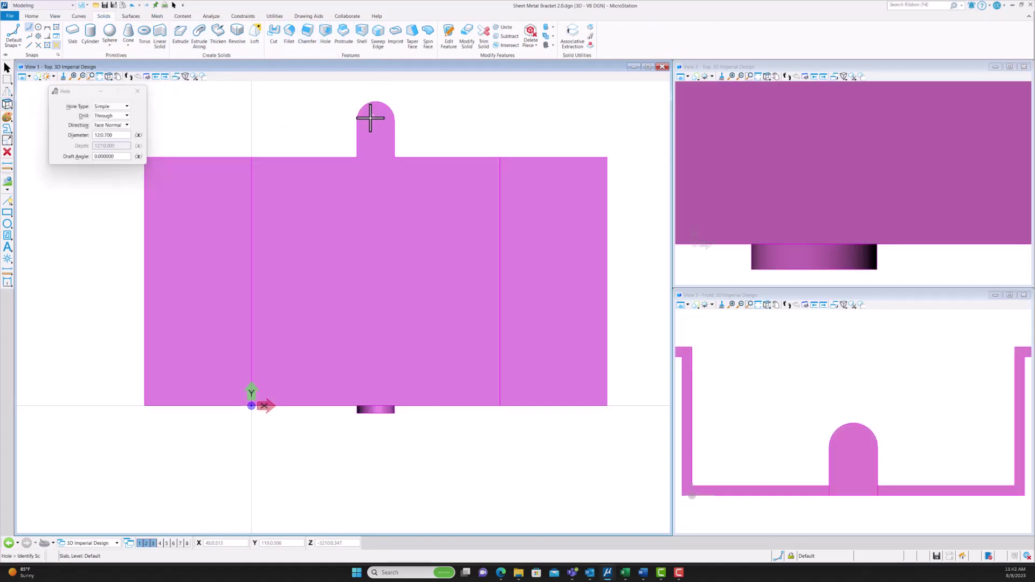
click(375, 123)
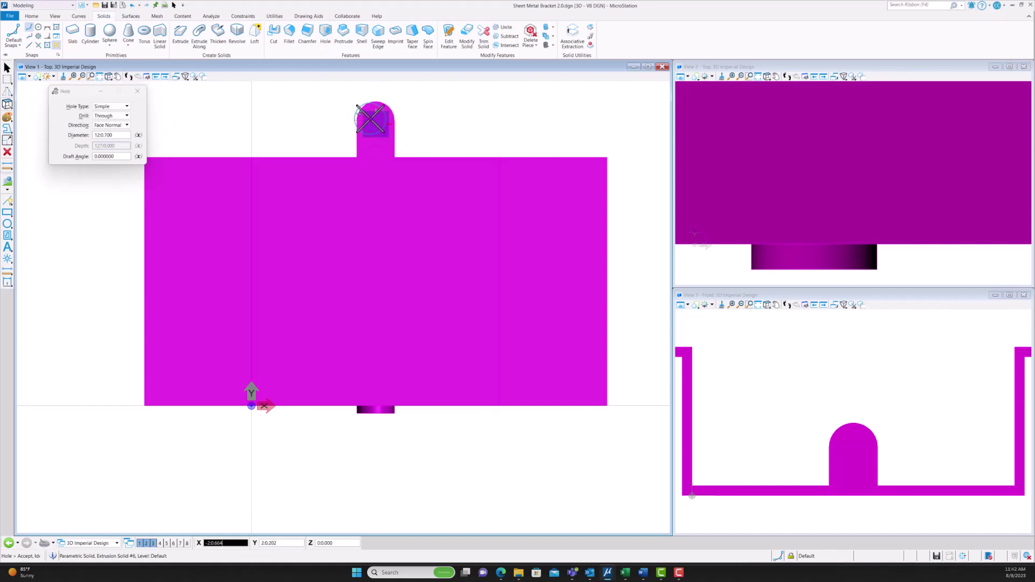
click(77, 135)
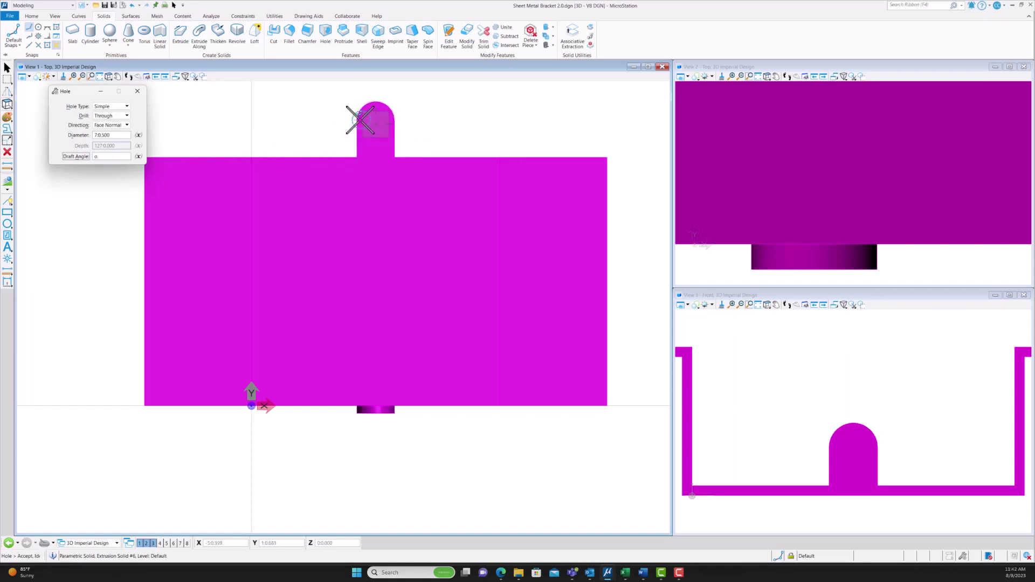
right_click(358, 120)
click(363, 119)
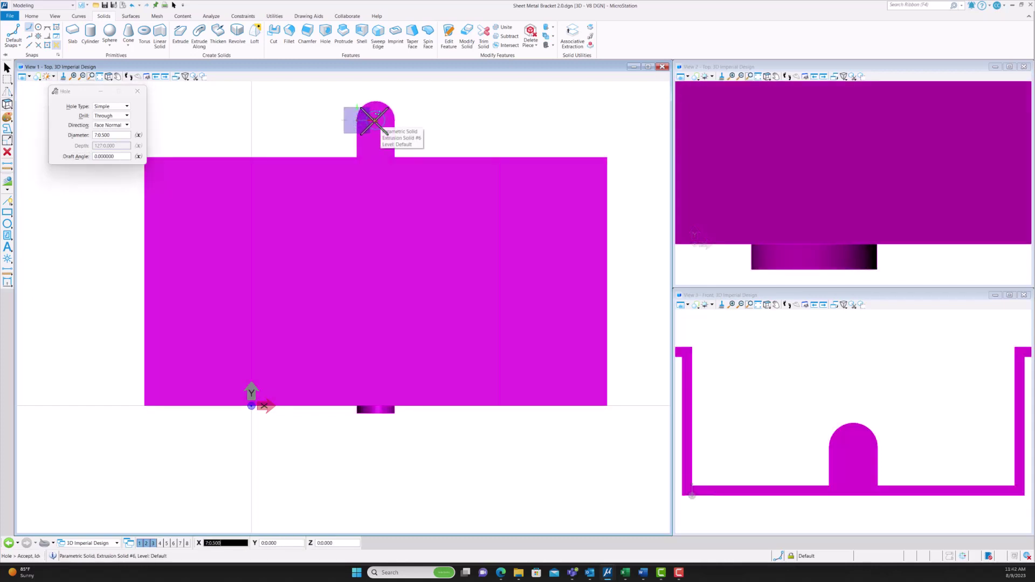
click(374, 119)
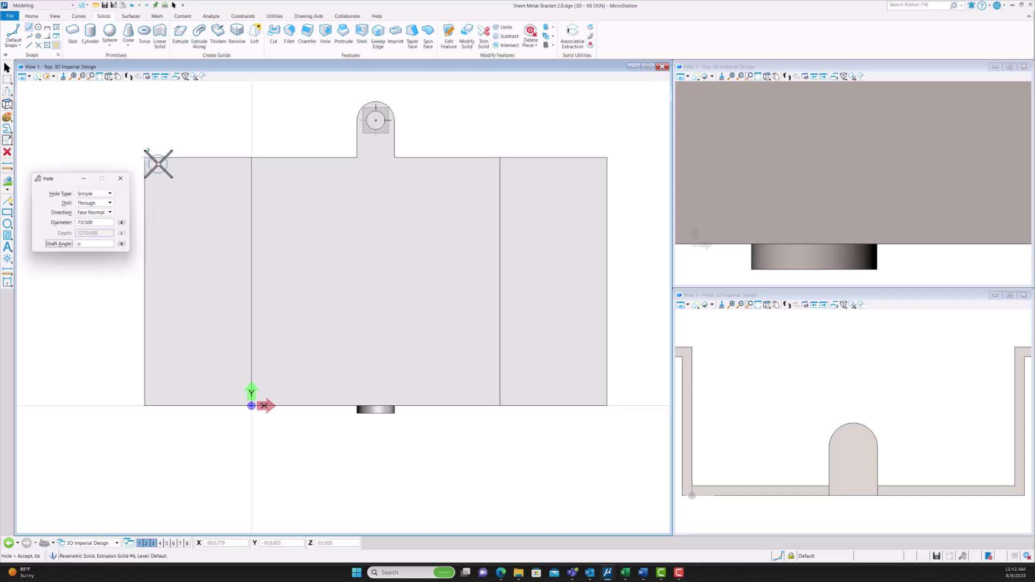
- Cut two 7:0.500 through holes in the left flange, the first about 22 across and 18 down from its upper outer corner, the second 60:0.000 below
click(155, 166)
click(154, 167)
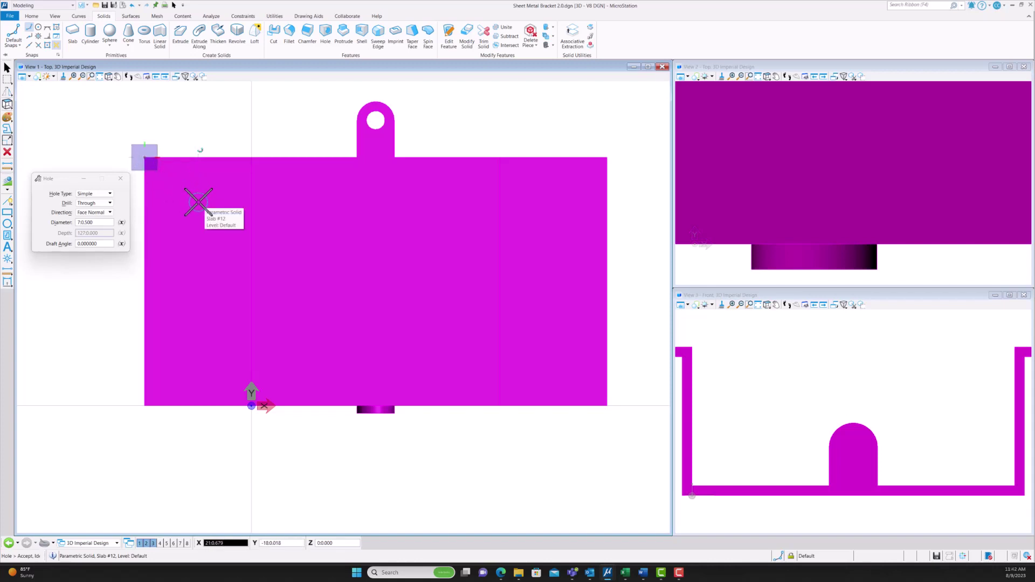
key(Tab)
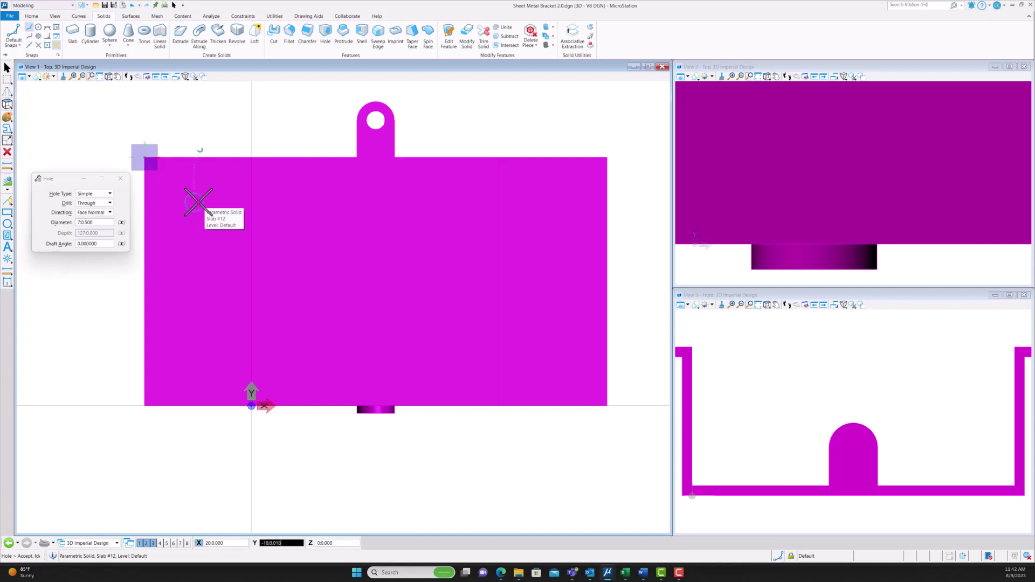
key(Tab)
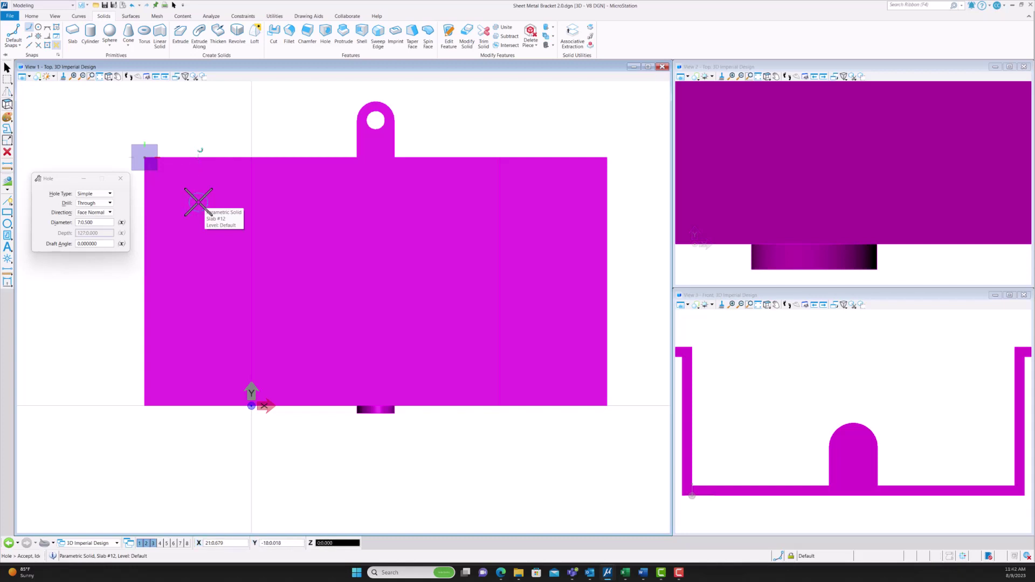
click(198, 203)
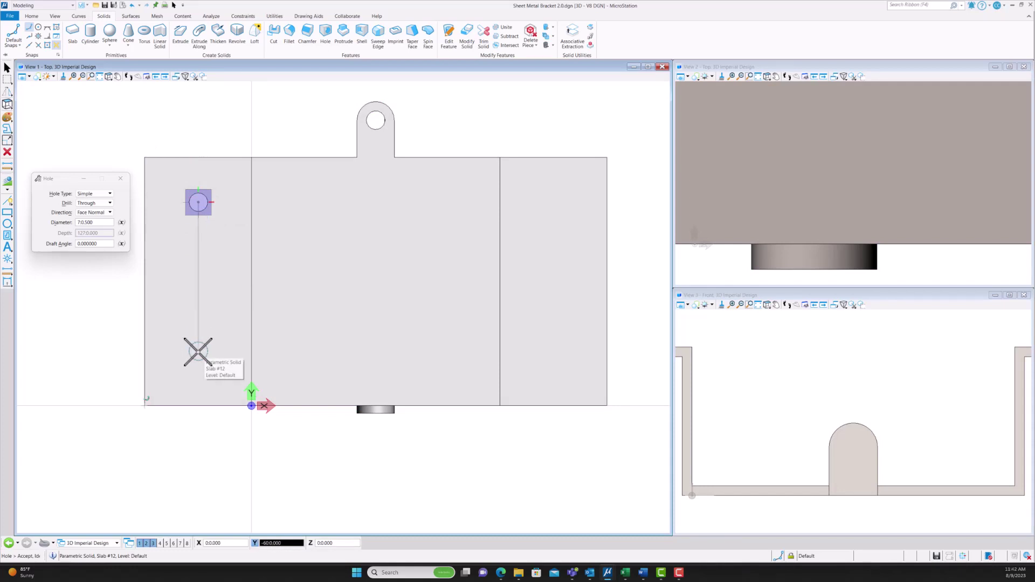
click(197, 352)
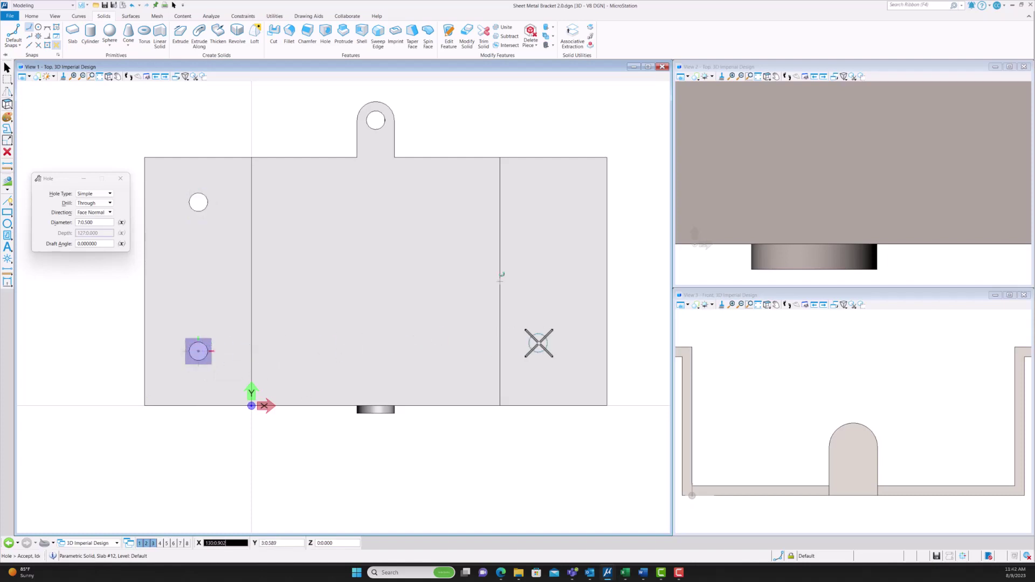
- Cut two 7:0.500 through holes in the right flange, the first offset X -20 and Y 20 from its lower outer corner, the second 60:0.000 above
click(606, 405)
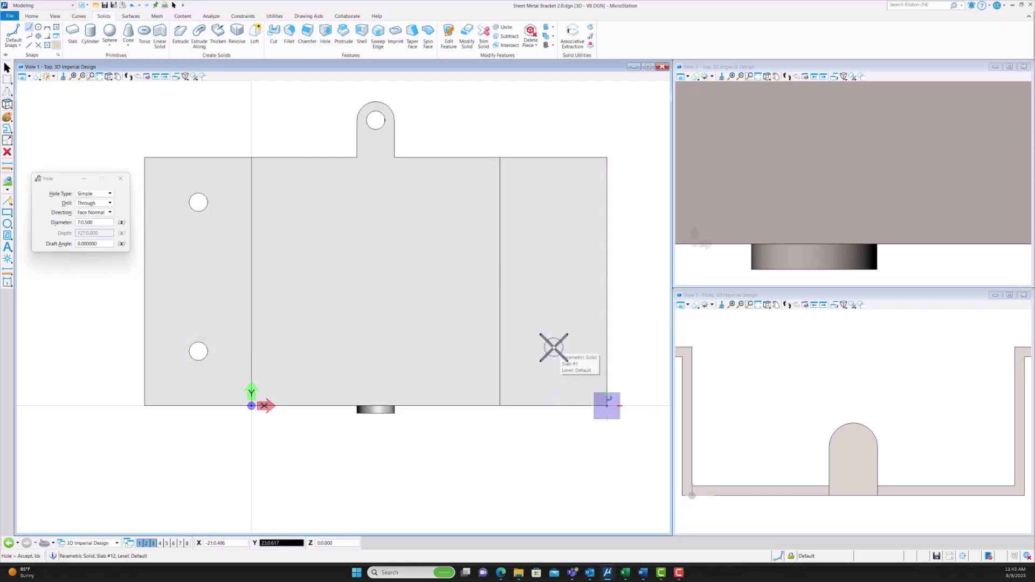
key(Tab)
key(Tab)
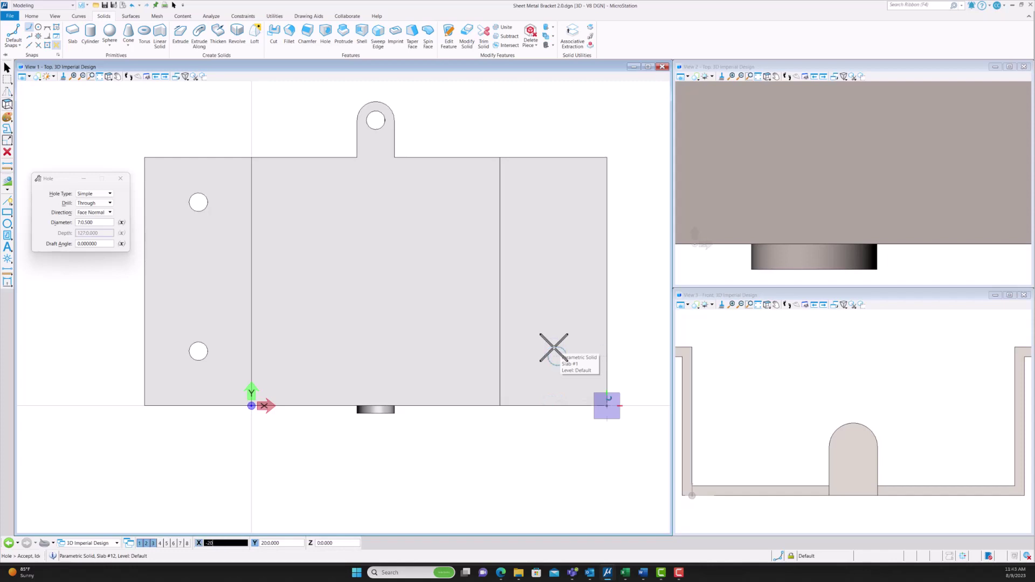
key(Tab)
click(553, 347)
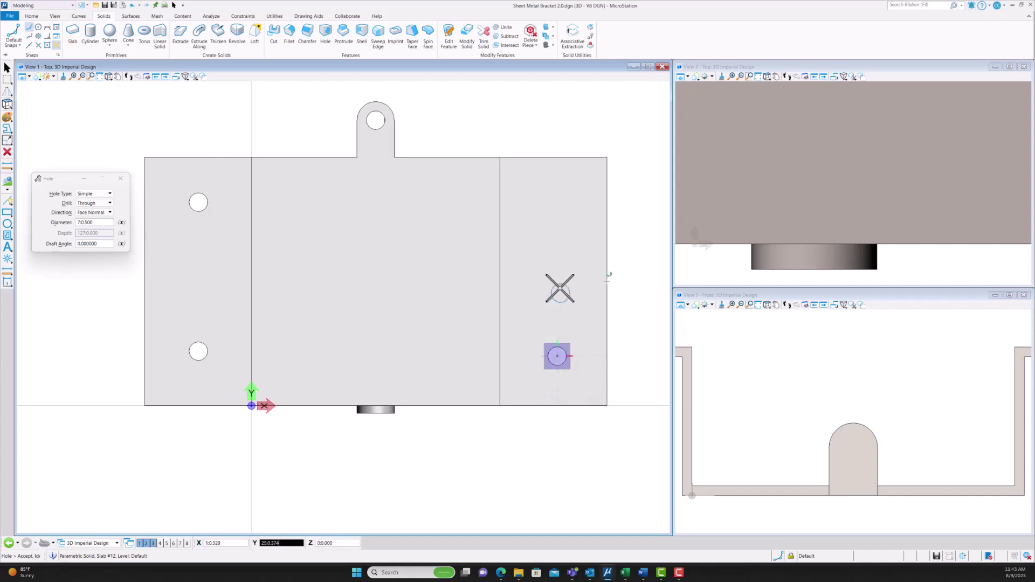
click(555, 203)
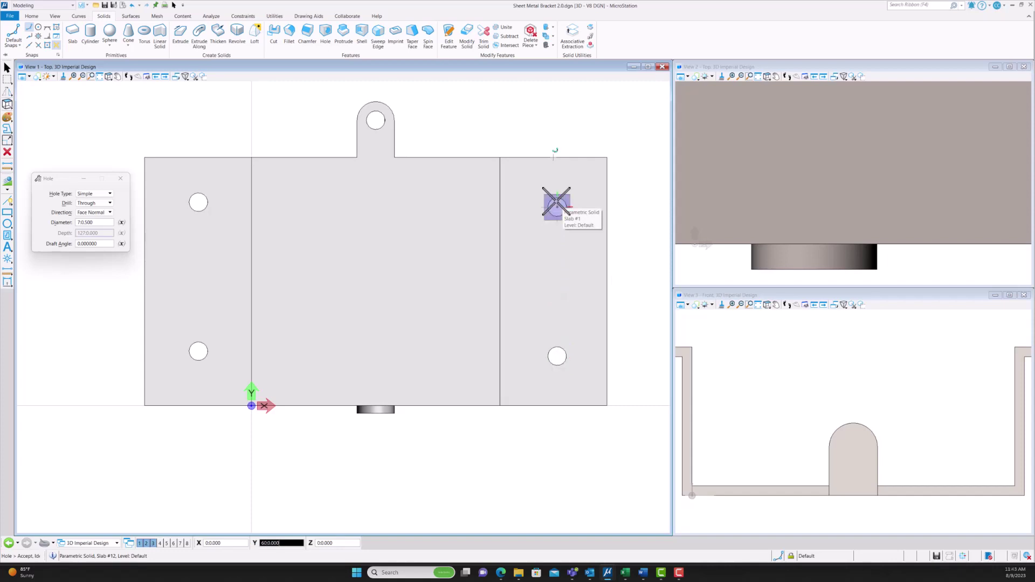
click(40, 16)
click(292, 33)
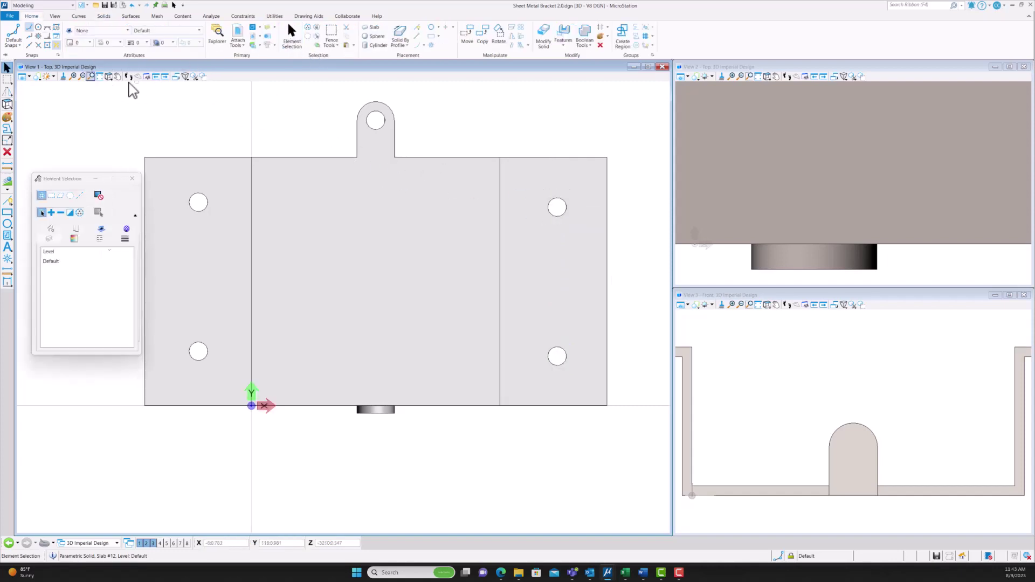
- Cut a simple through hole of diameter 7:0.500 at the arc centre of the upright front tab in the front view
click(55, 17)
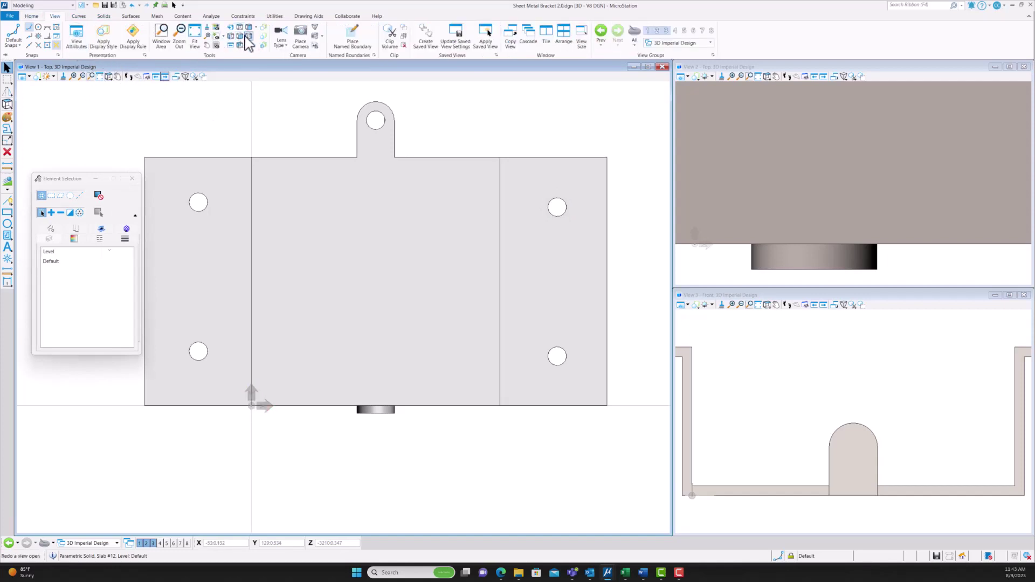
click(735, 372)
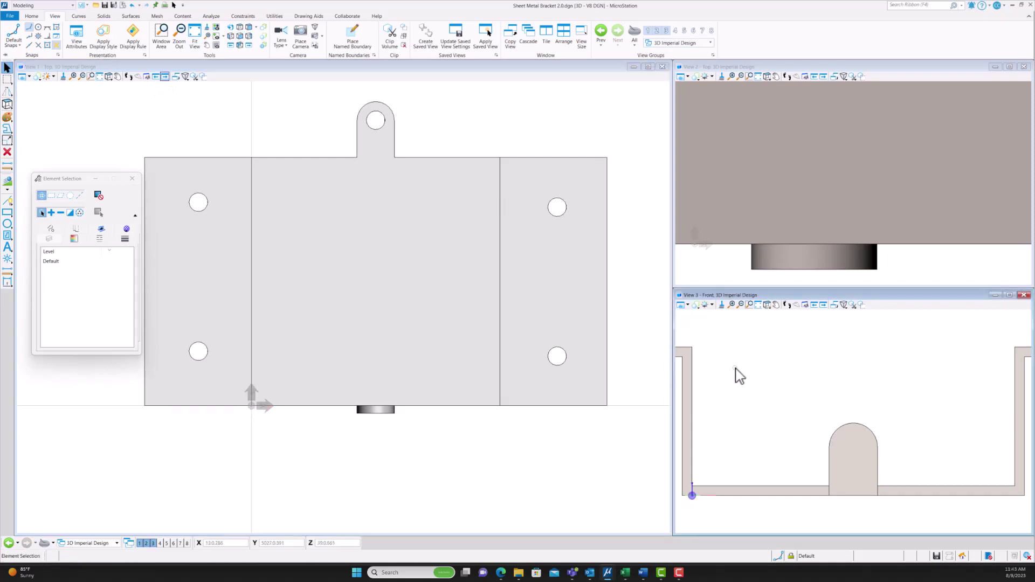
click(104, 16)
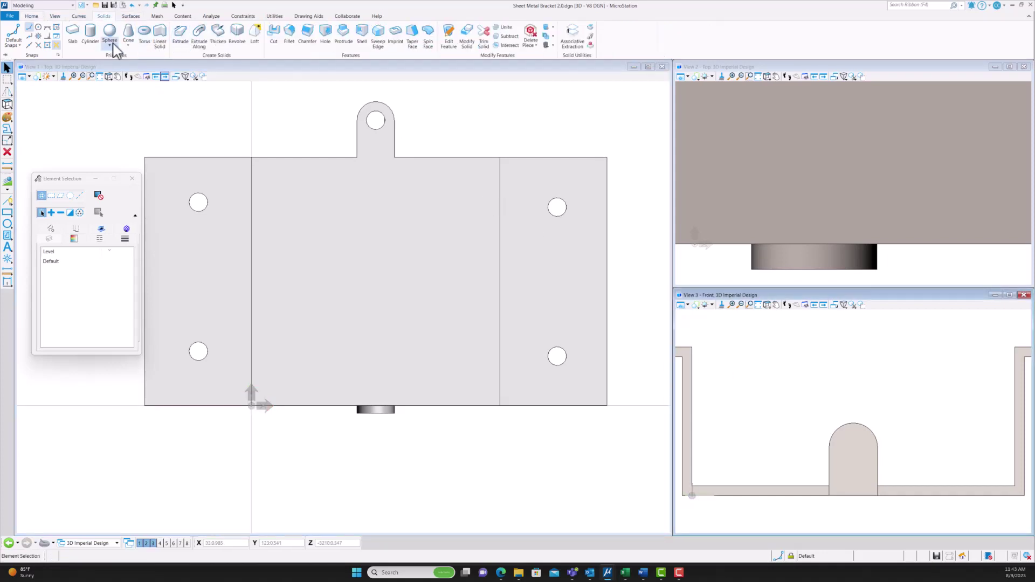
click(326, 47)
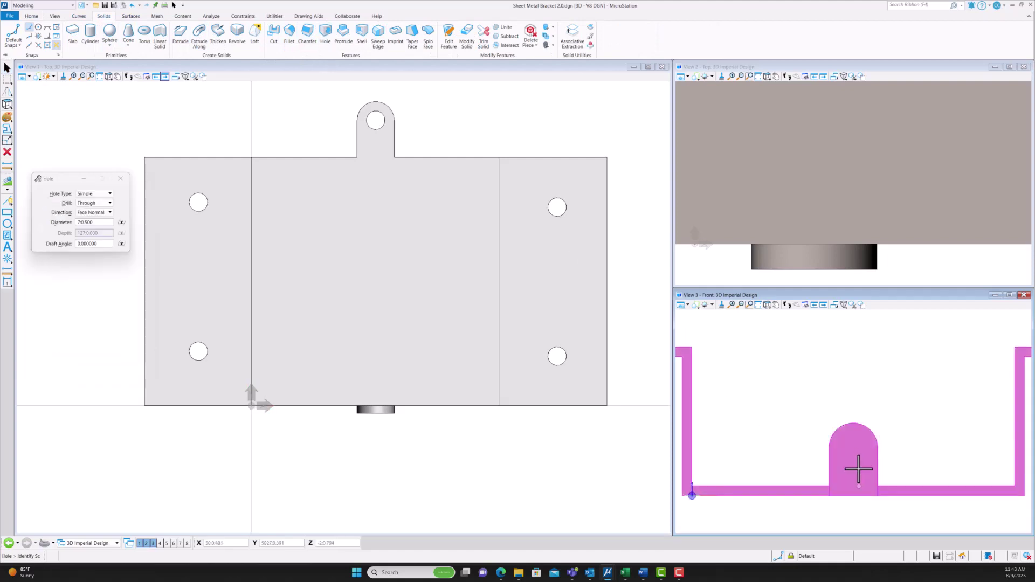
click(840, 445)
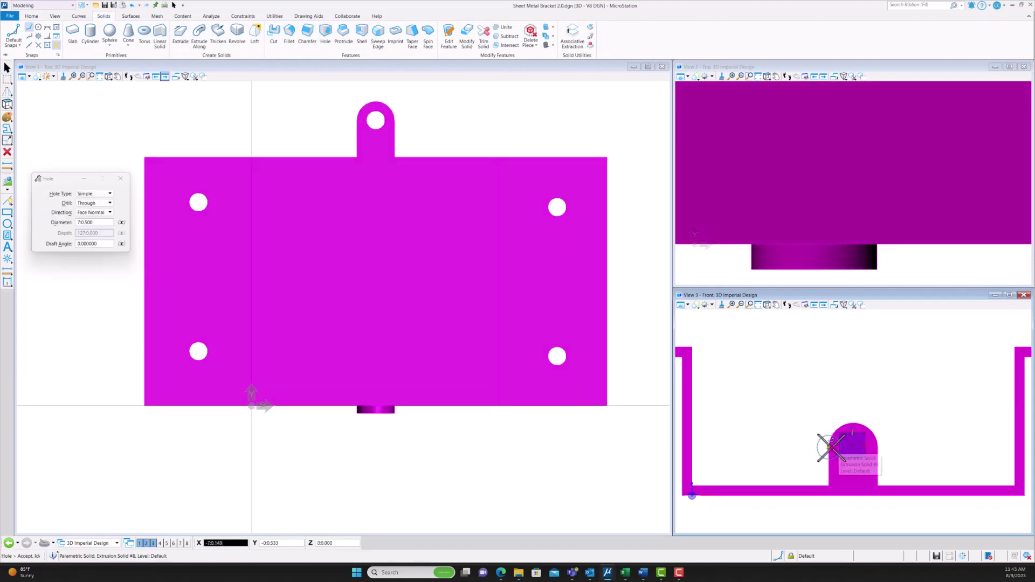
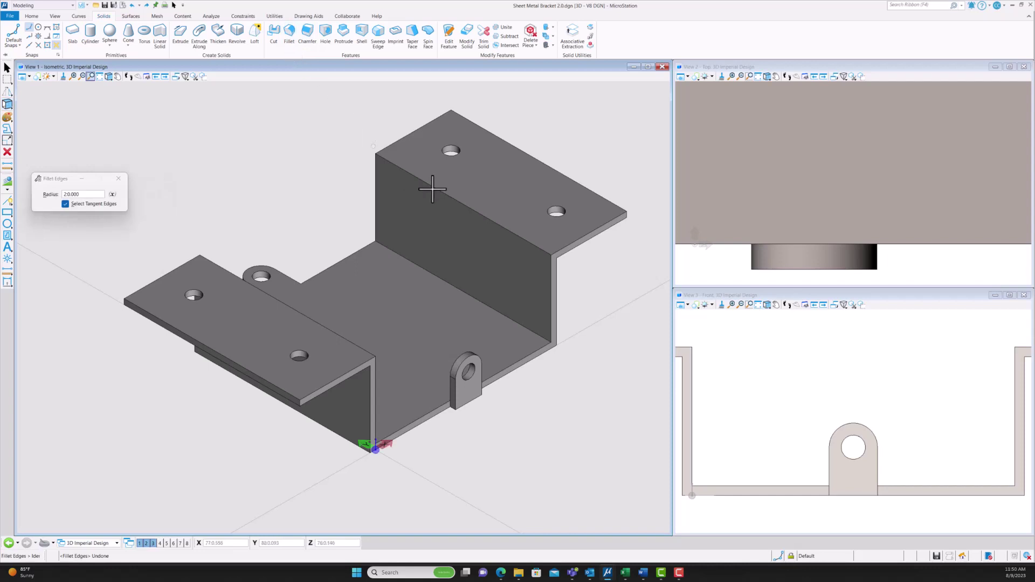
- Fillet the right flange's upper bend edge, the front tab's outer bottom edge and the left wall's outer bottom edge with radius 2:0.000
click(297, 186)
click(461, 408)
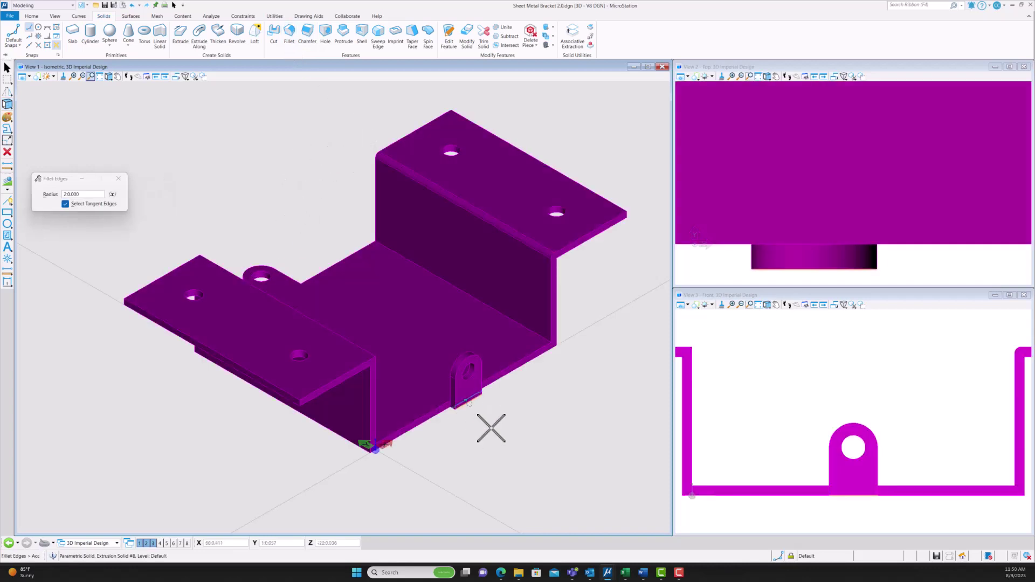
click(467, 459)
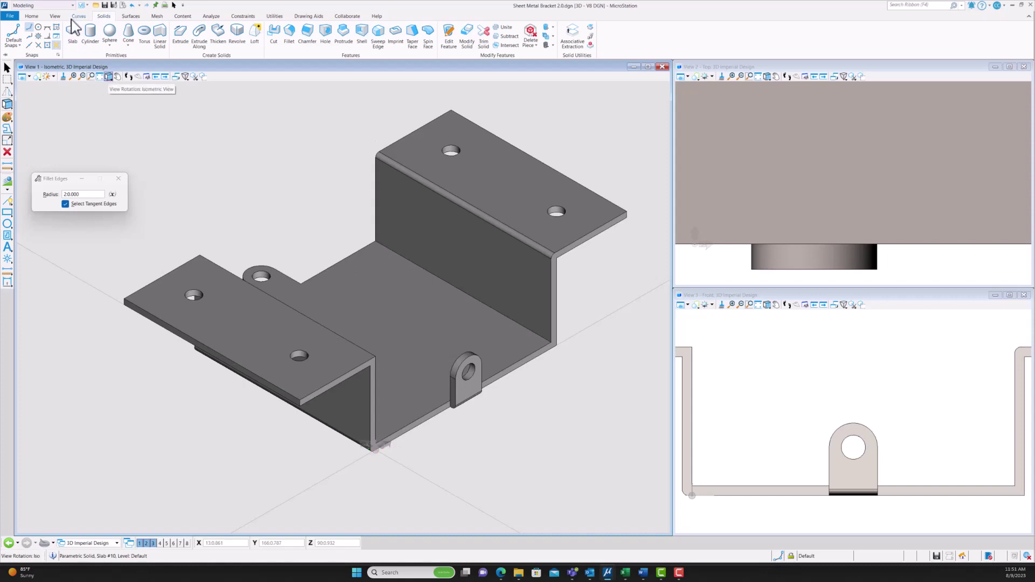
- Fillet the left flange's upper bend edge and the right wall's outer bottom edge with radius 2:0.000
click(54, 17)
click(231, 28)
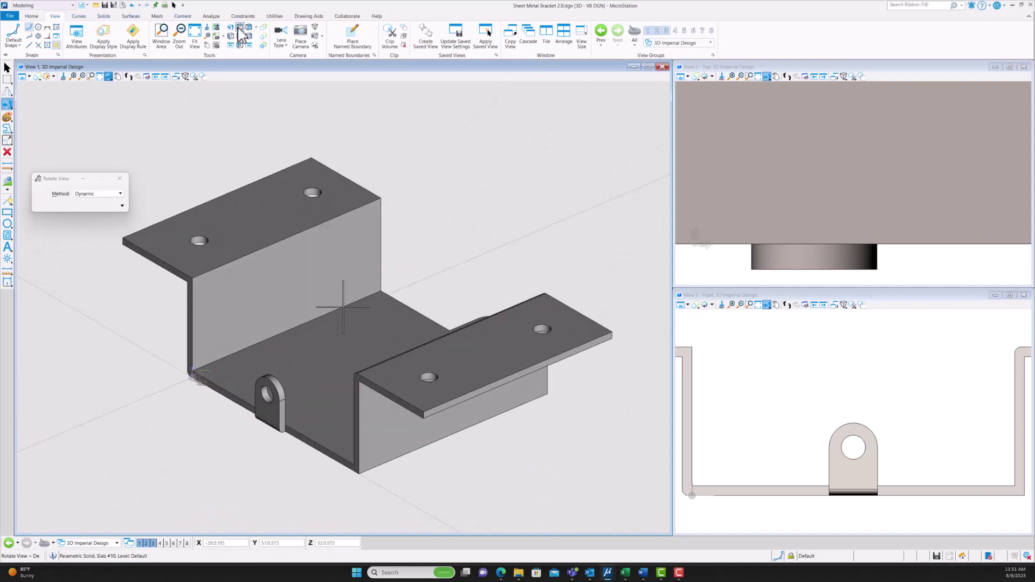
right_click(208, 139)
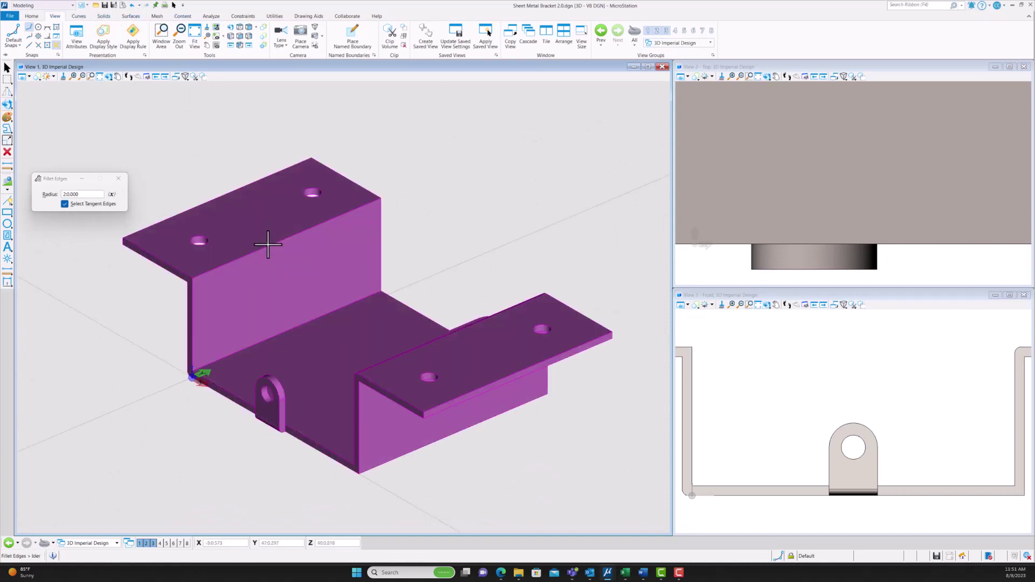
click(267, 248)
click(181, 264)
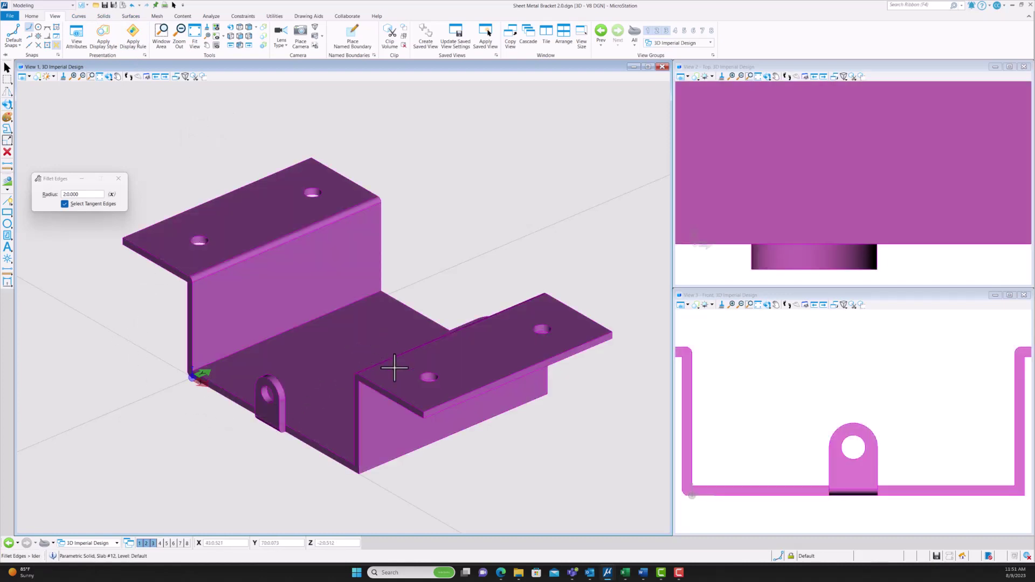
click(406, 457)
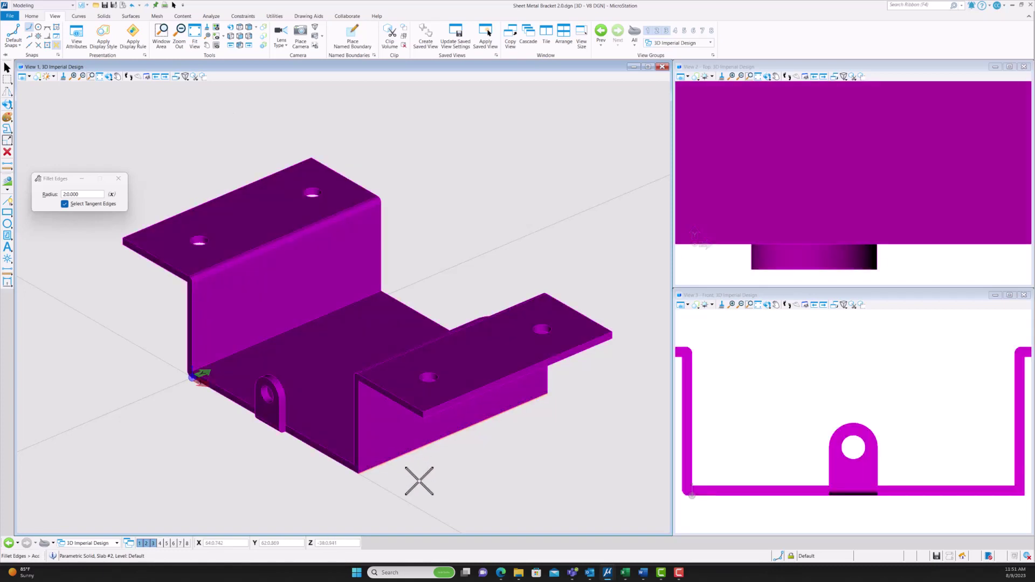
click(322, 491)
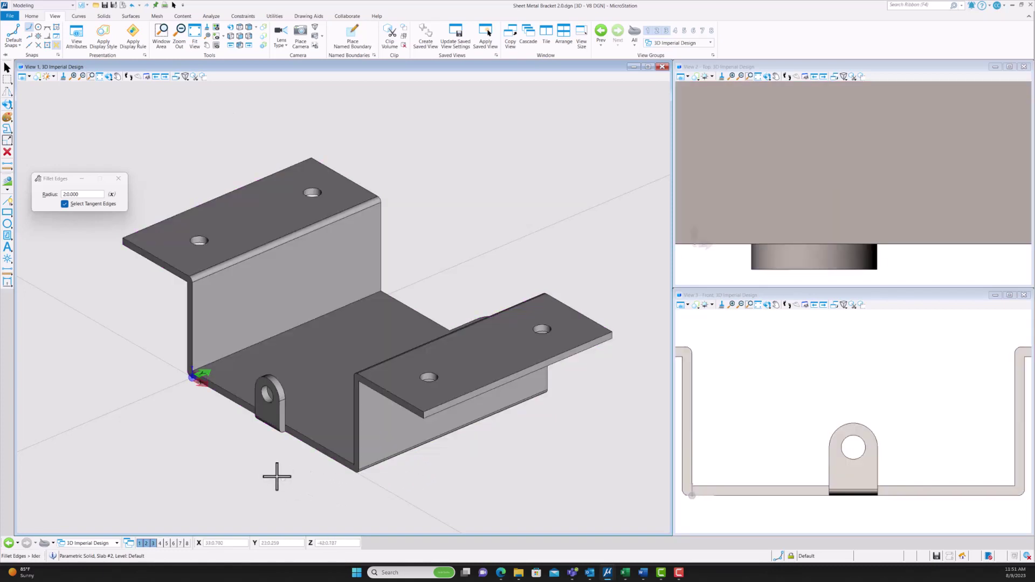
- Fillet the inner edges where the upright front tab and the left wall meet the base with radius 2:0.000
click(227, 27)
click(342, 306)
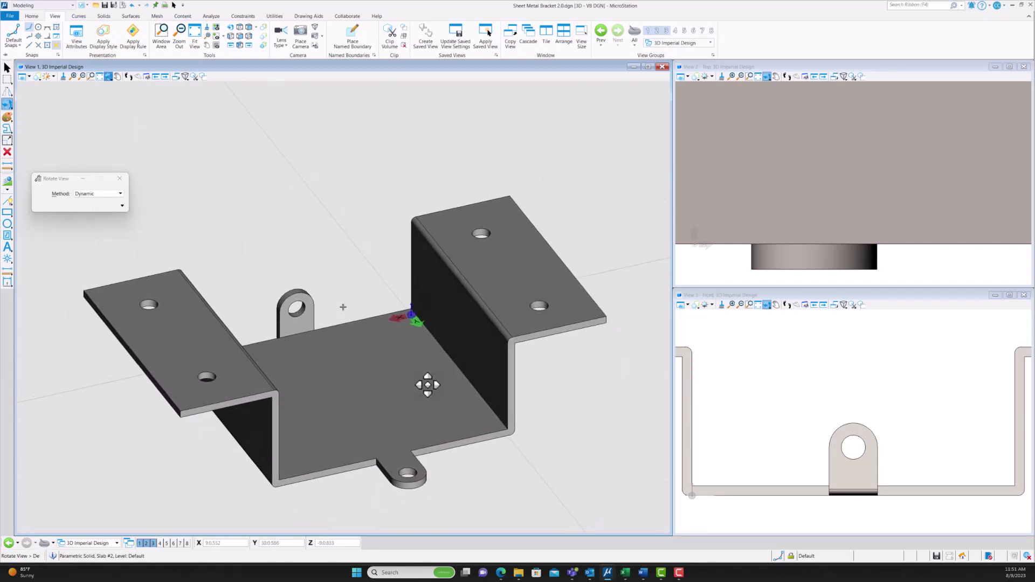
right_click(194, 127)
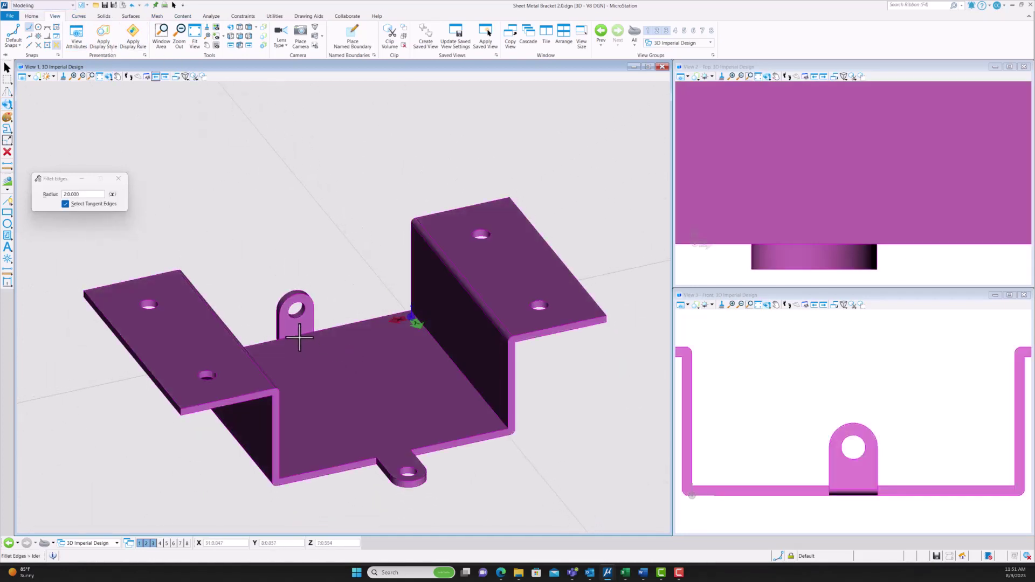
click(299, 336)
click(235, 238)
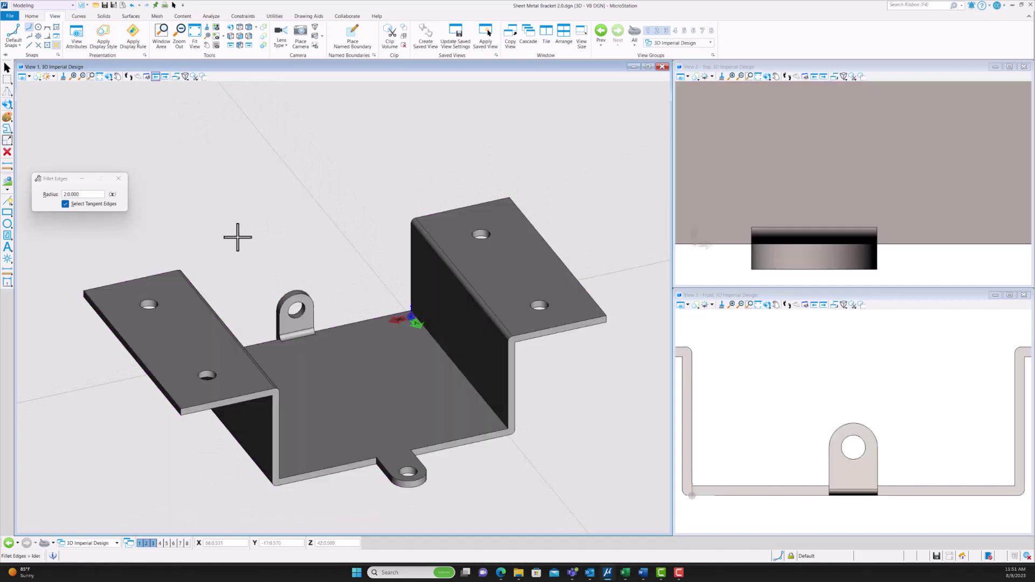
click(440, 347)
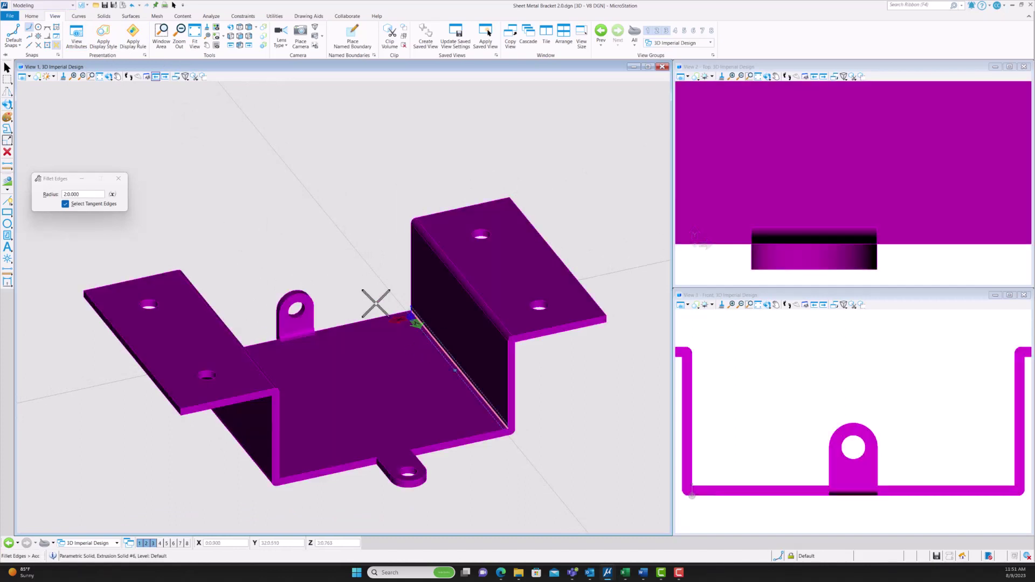
click(312, 256)
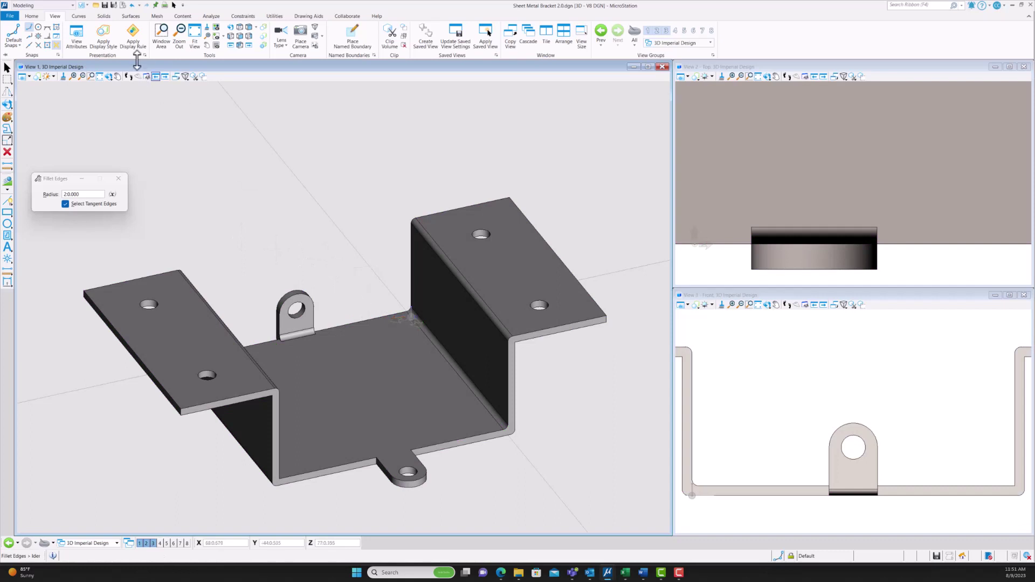
- Fillet the underside edge where the right flange meets its side wall with radius 2:0.000
click(108, 76)
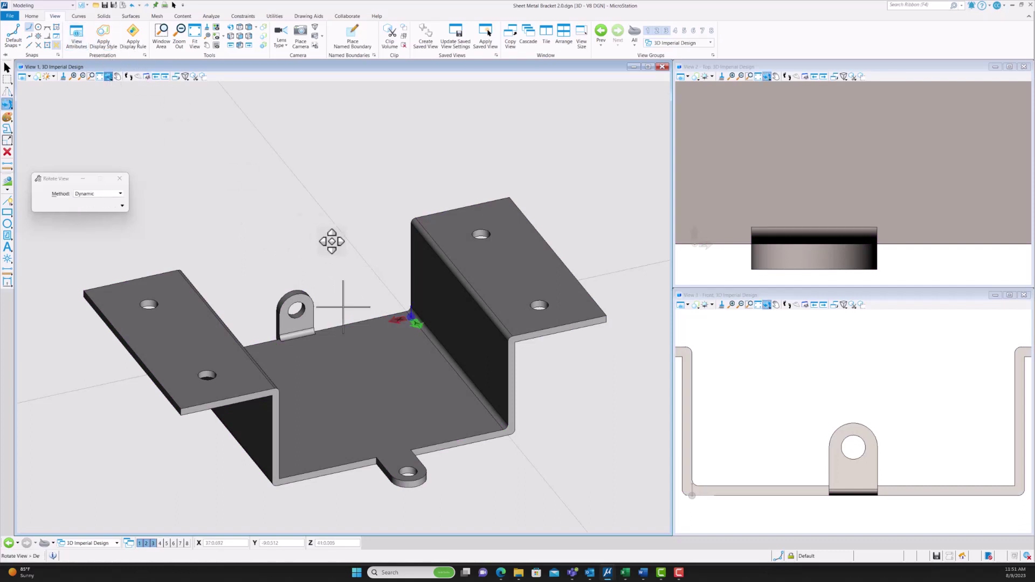
click(332, 241)
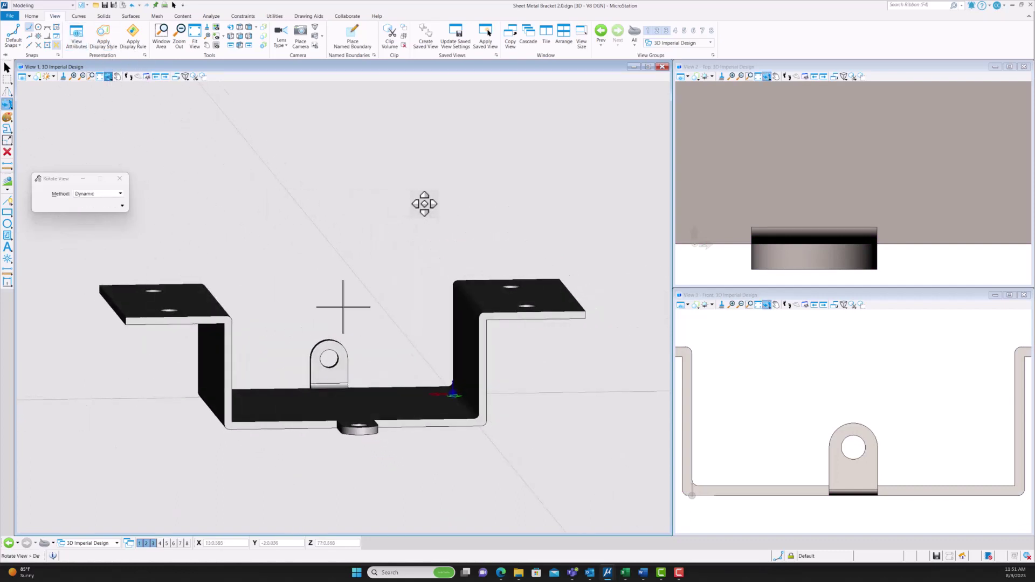
click(415, 205)
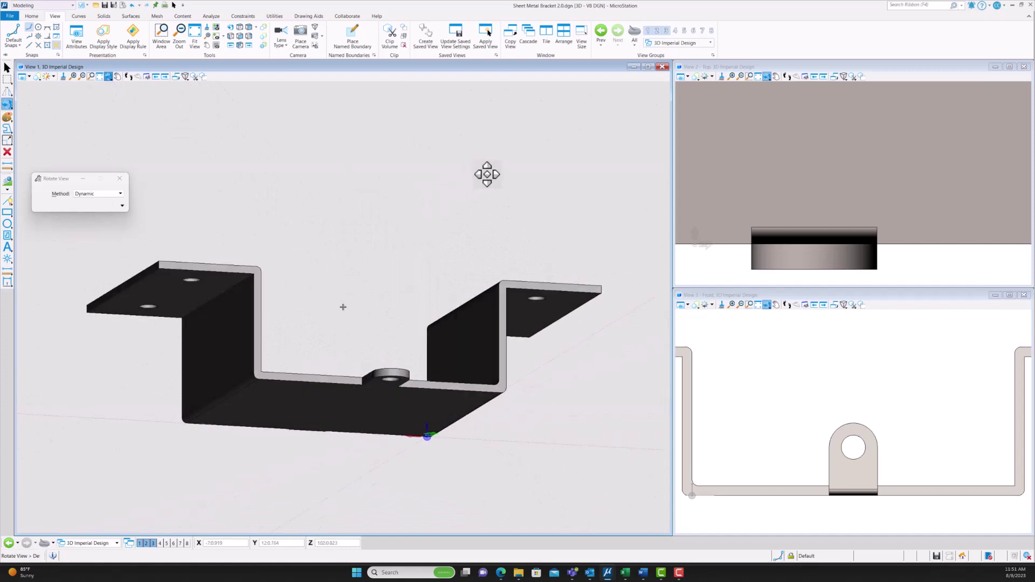
click(404, 200)
click(240, 273)
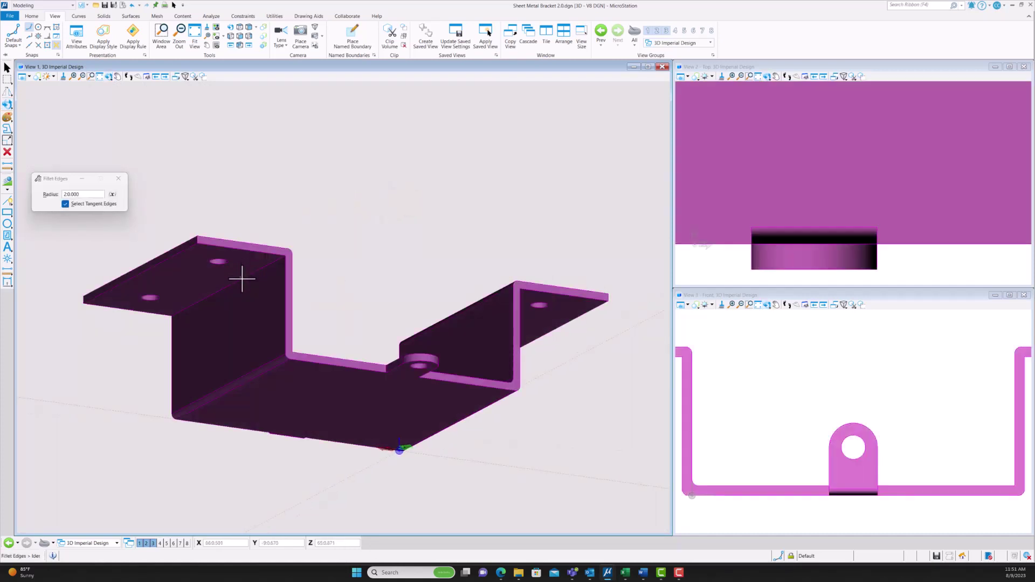
click(311, 212)
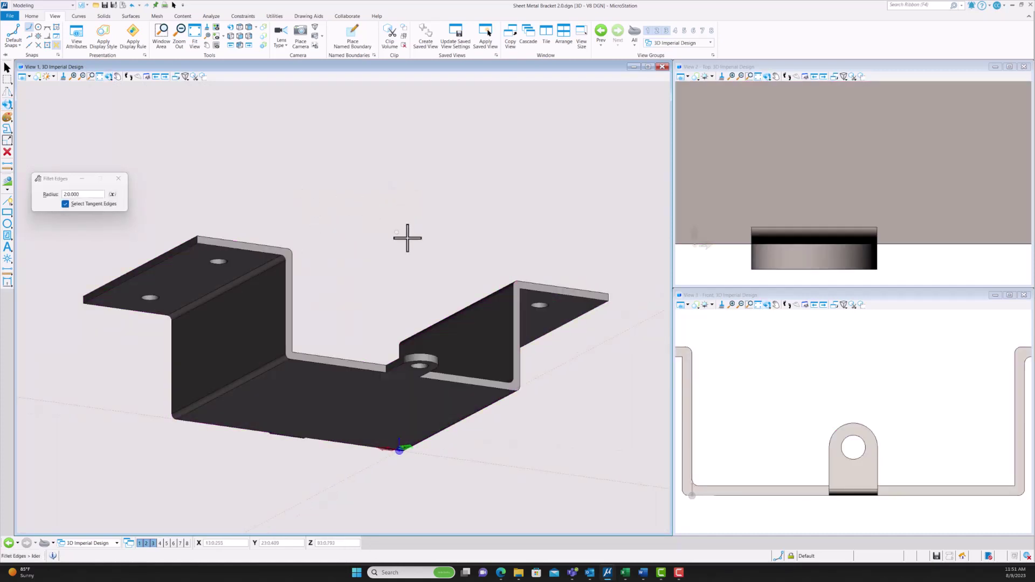
- Fillet the underside edge where the left flange meets its side wall with radius 2:0.000
click(109, 76)
click(335, 178)
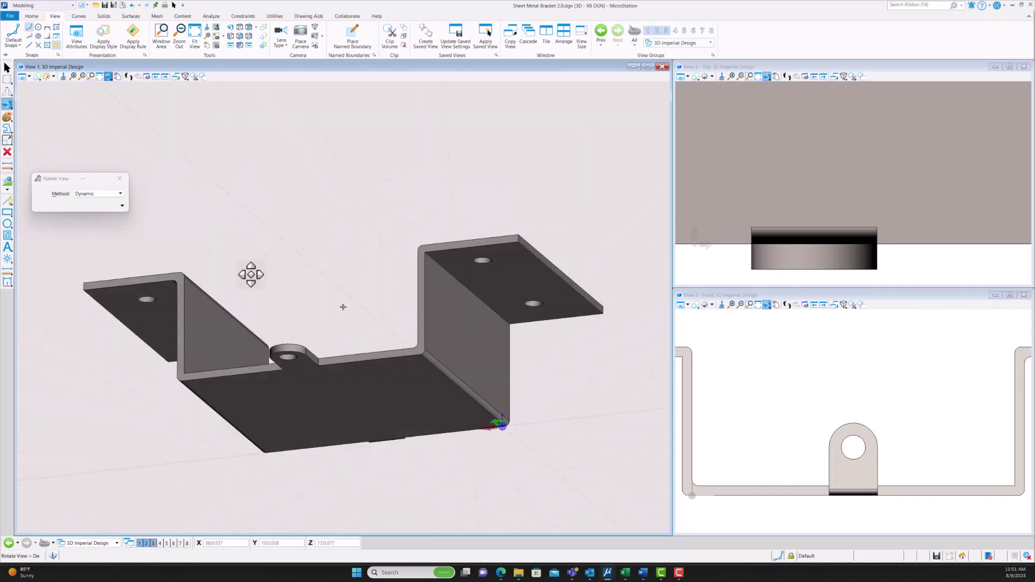
click(291, 202)
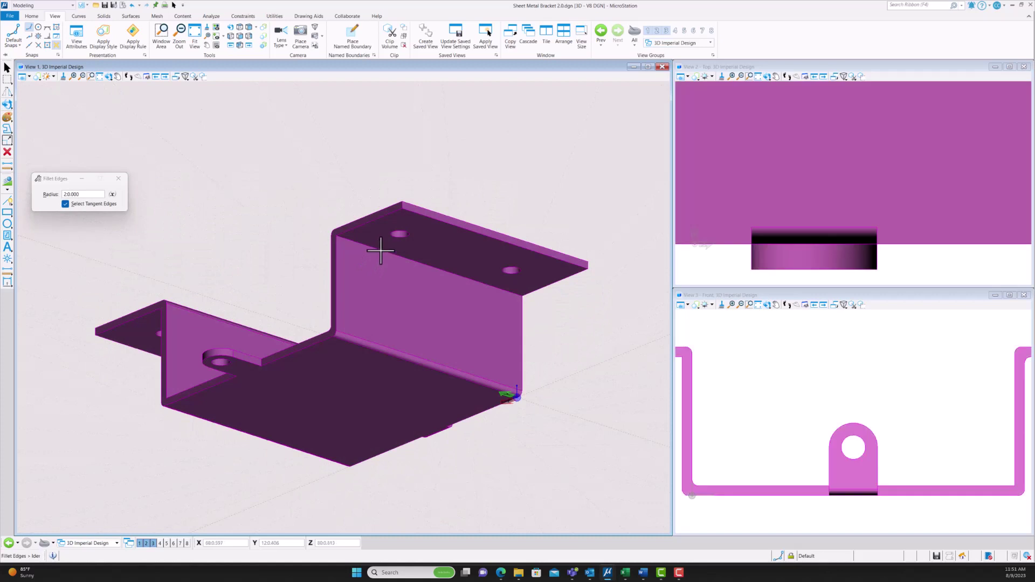
click(377, 248)
click(240, 211)
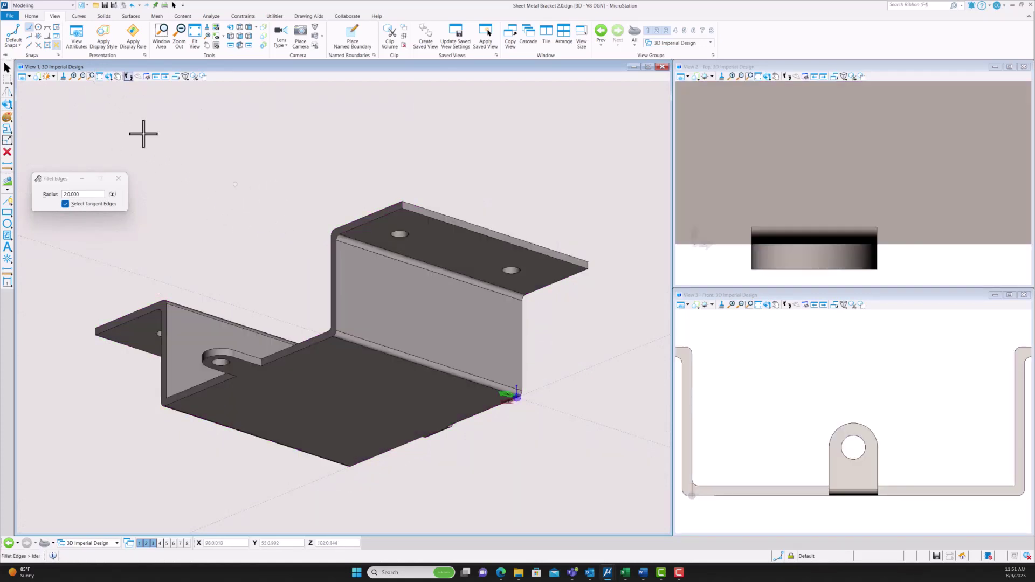
- Fillet the inner edge between the right wall and the base with radius 2:0.000, and check the bends from another angle
click(108, 76)
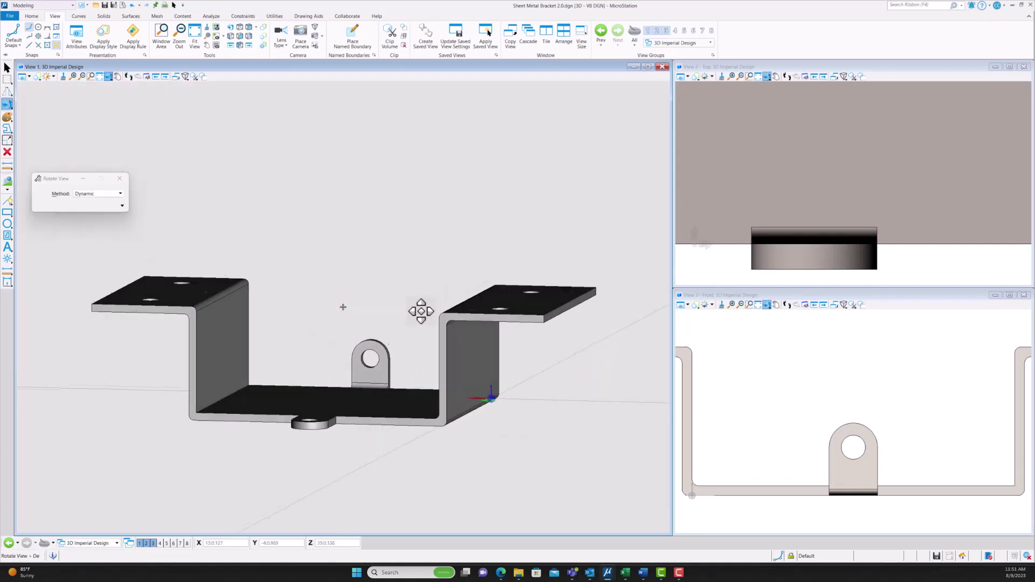
click(83, 351)
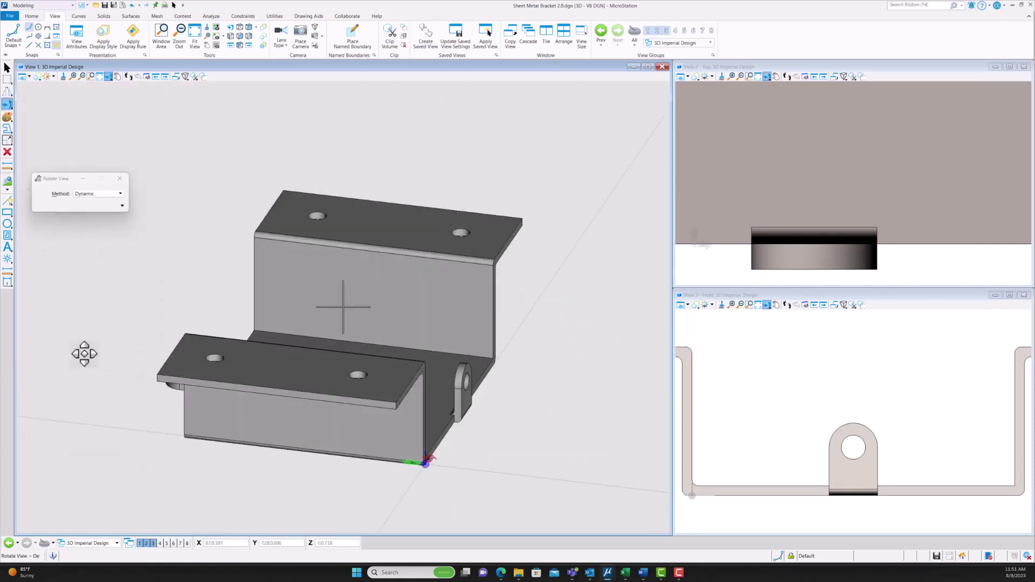
click(249, 28)
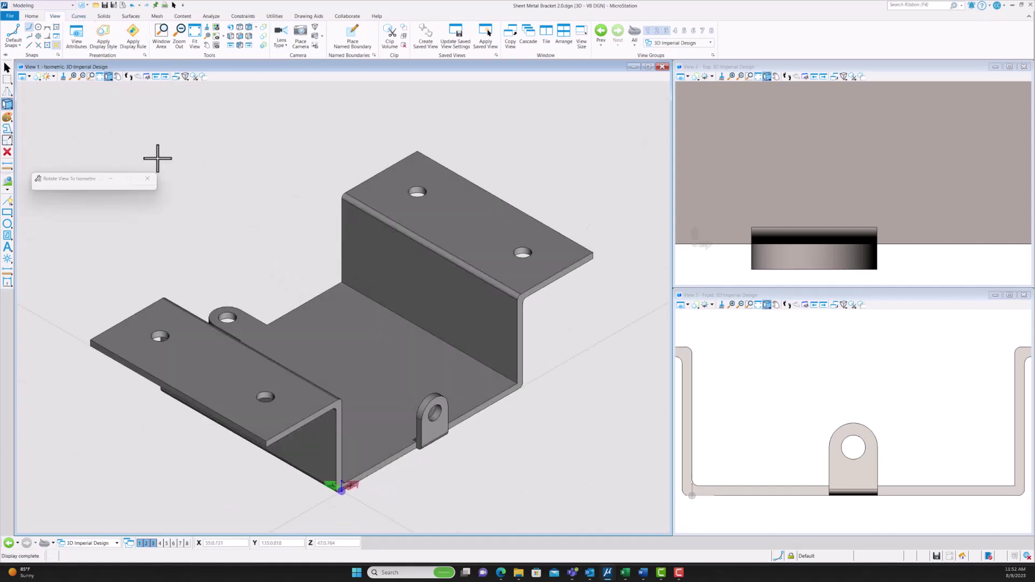
key(f)
click(431, 336)
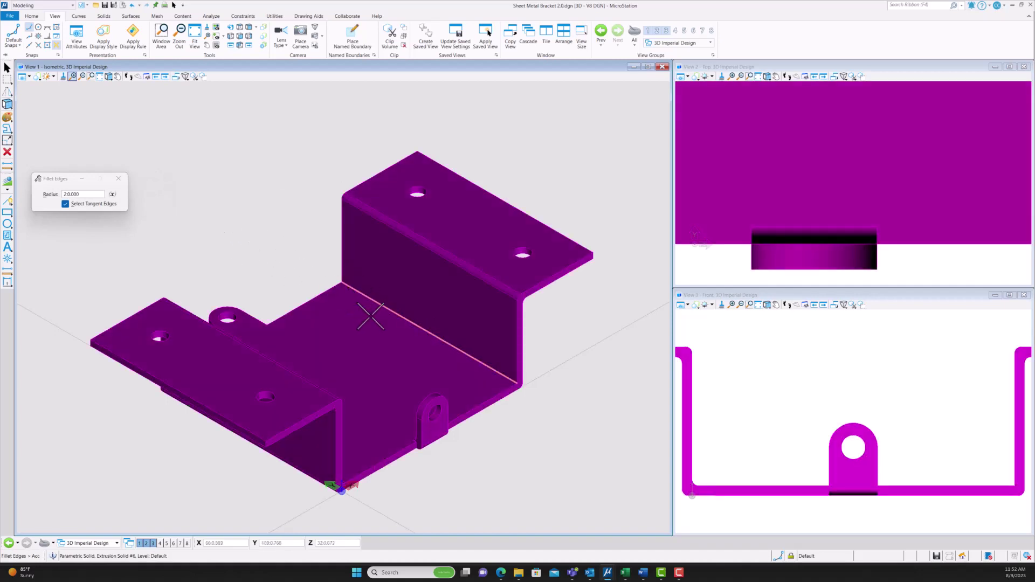
click(370, 315)
click(365, 295)
click(252, 230)
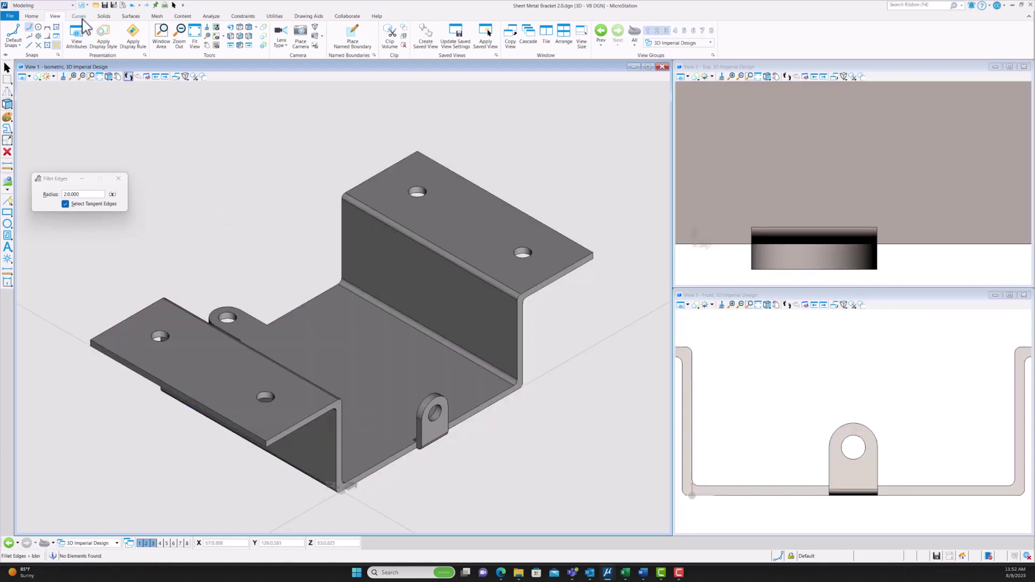
click(230, 27)
click(343, 306)
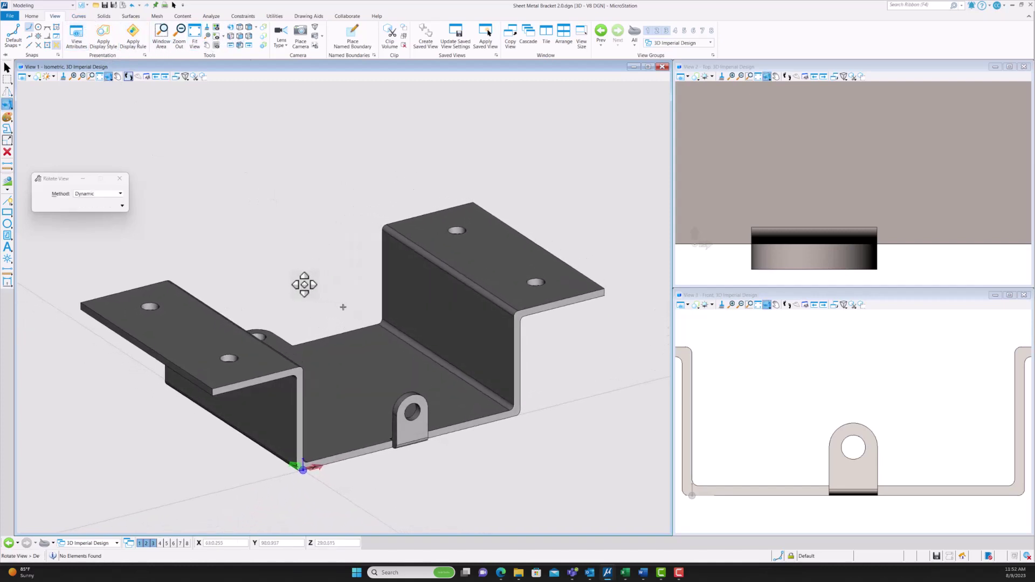